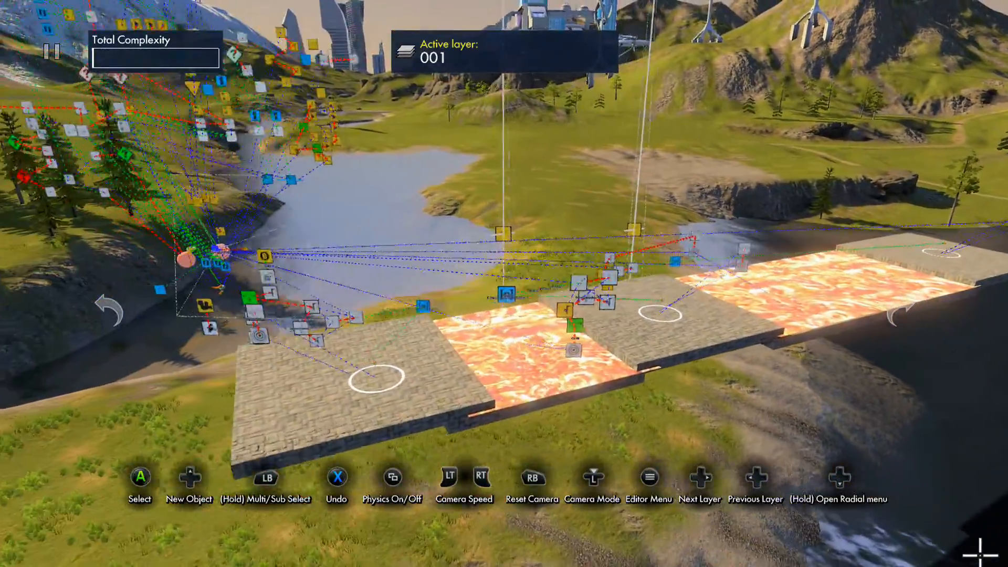
Add a Player event from the Triggers & Events category and open its properties
{"action": "scroll", "coordinate": [802, 319], "scroll_direction": "up", "scroll_amount": 2}
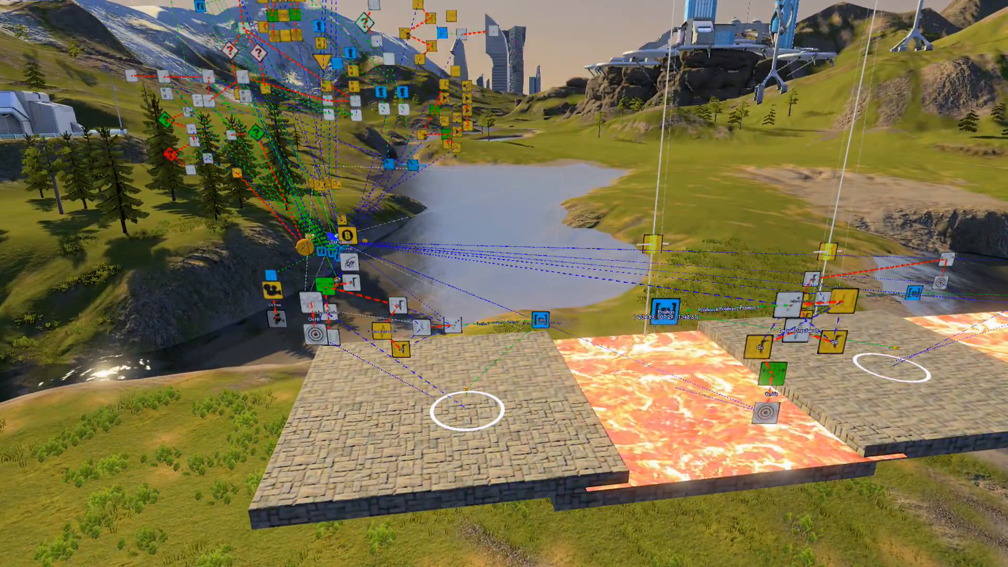
{"action": "key", "text": "Left"}
{"action": "key", "text": "Left"}
{"action": "key", "text": "Left"}
{"action": "key", "text": "Left"}
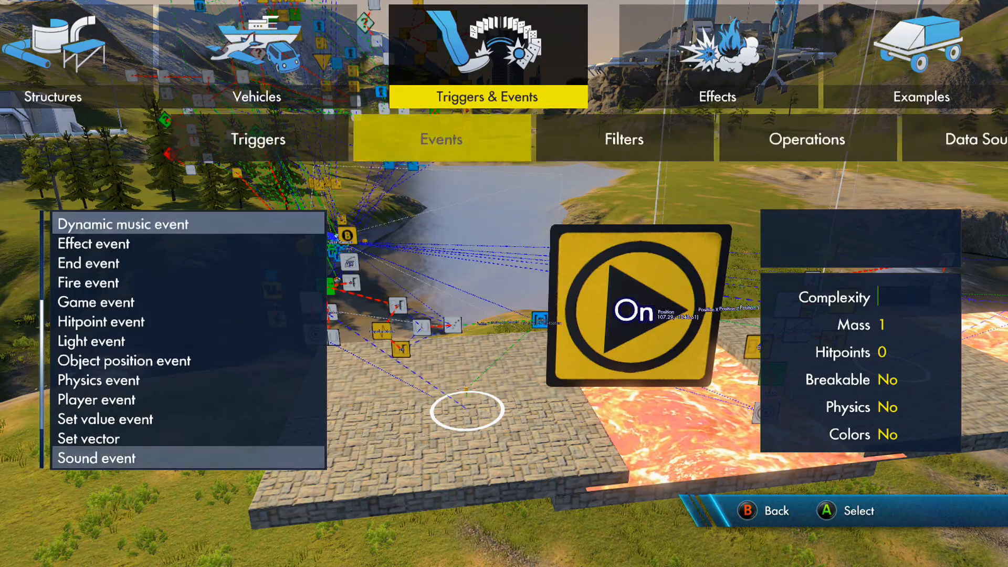
{"action": "key", "text": "Up"}
{"action": "key", "text": "Up"}
{"action": "key", "text": "Up"}
{"action": "key", "text": "Up"}
{"action": "key", "text": "Up"}
{"action": "key", "text": "Up"}
{"action": "key", "text": "Up"}
{"action": "key", "text": "Up"}
{"action": "key", "text": "Up"}
{"action": "key", "text": "Up"}
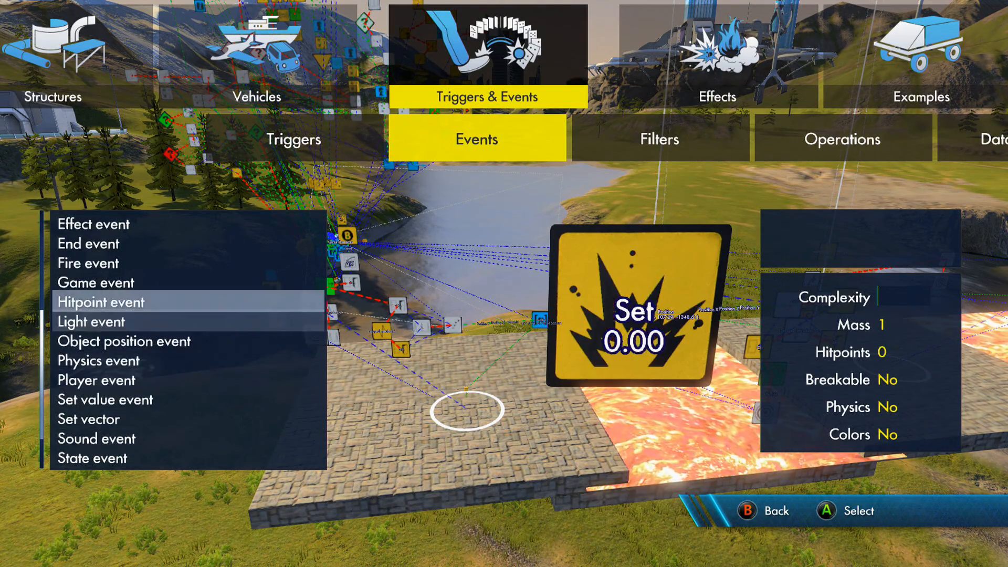
{"action": "key", "text": "Down"}
{"action": "key", "text": "Down"}
{"action": "key", "text": "Down"}
{"action": "key", "text": "Down"}
{"action": "key", "text": "Down"}
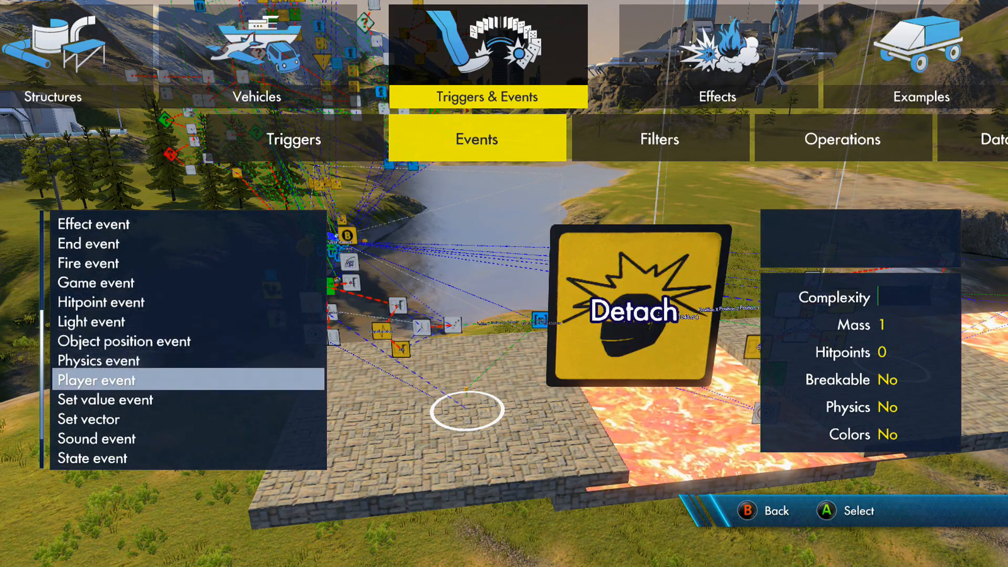
{"action": "key", "text": "Return"}
{"action": "key", "text": "Tab"}
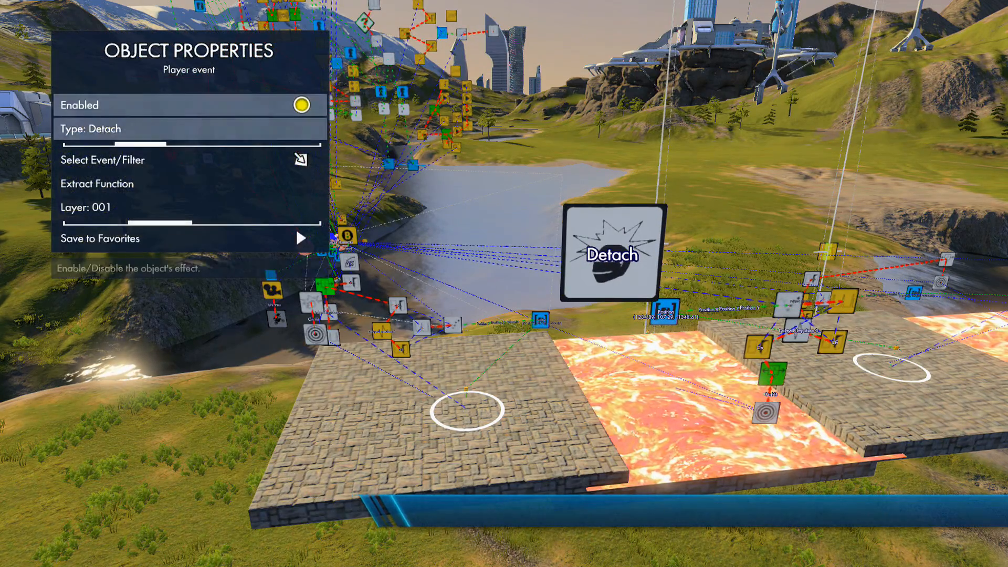
Set the Player event's type to Reset to Checkpoint and go to its checkpoint index
{"action": "key", "text": "Down"}
{"action": "key", "text": "Right"}
{"action": "key", "text": "Down"}
{"action": "key", "text": "Right"}
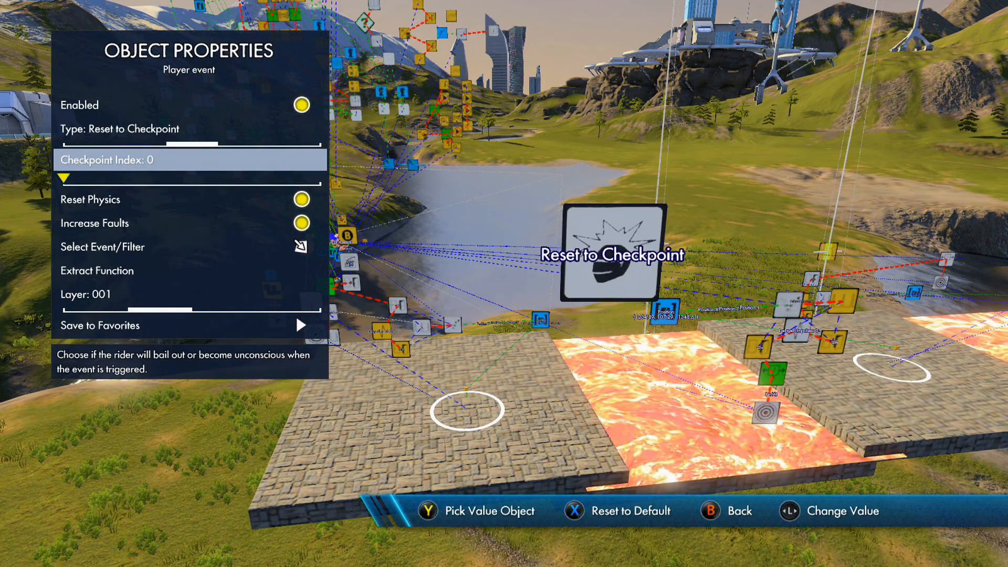
Try checkpoint index 1, return it to 0, and discard the new Player event
{"action": "key", "text": "Left"}
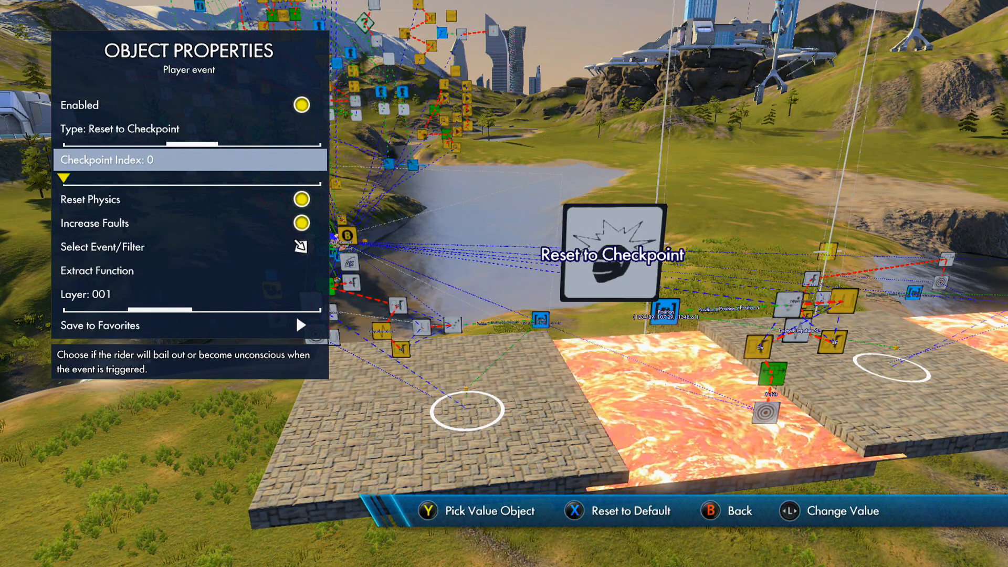
{"action": "key", "text": "Right"}
{"action": "key", "text": "Down"}
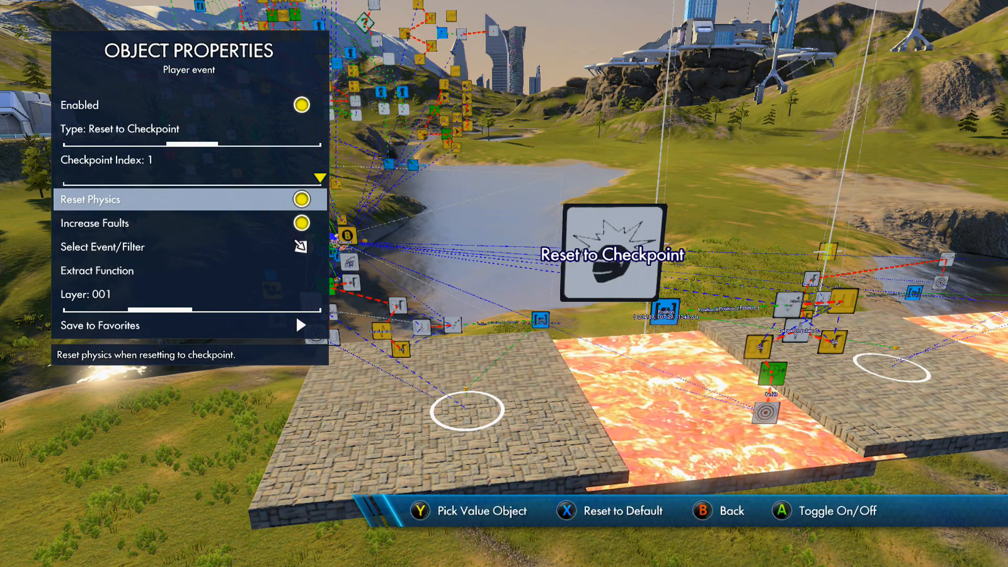
{"action": "key", "text": "Up"}
{"action": "key", "text": "Left"}
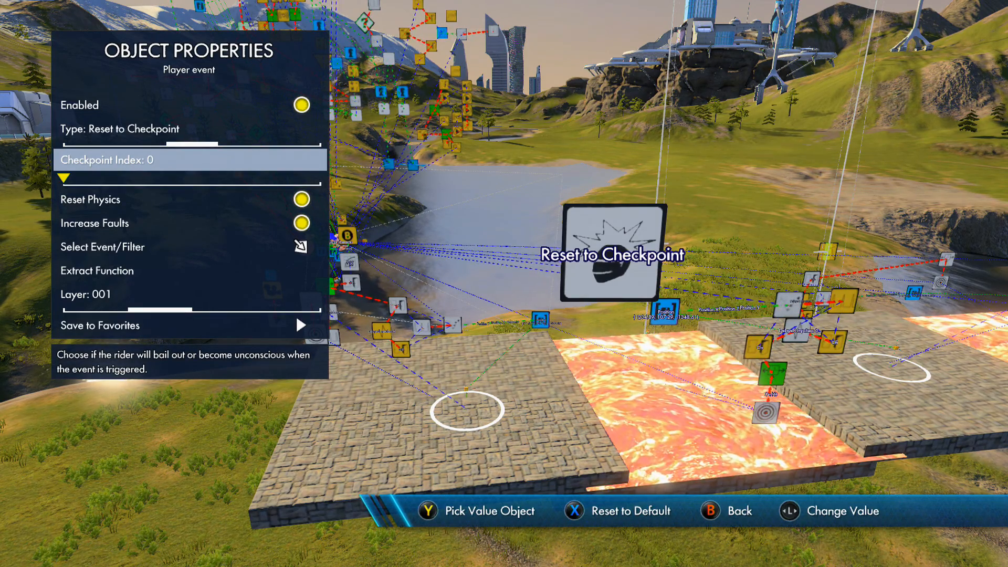
{"action": "key", "text": "Escape"}
{"action": "key", "text": "Up"}
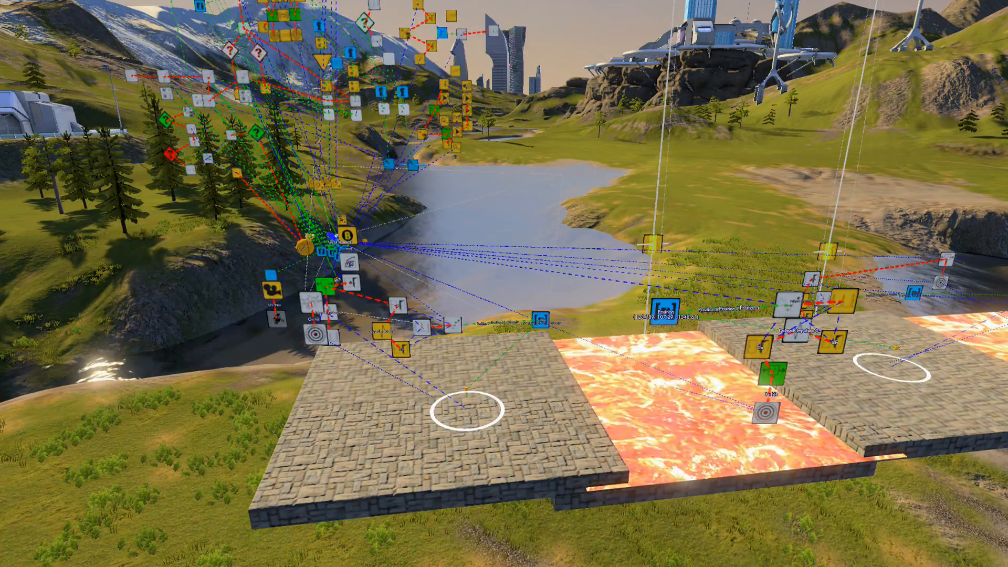
Pick a Portal from the Game group of the Common objects as a new object
{"action": "key", "text": "Escape"}
{"action": "key", "text": "Escape"}
{"action": "key", "text": "Left"}
{"action": "key", "text": "Left"}
{"action": "key", "text": "Left"}
{"action": "key", "text": "Left"}
{"action": "key", "text": "Left"}
{"action": "key", "text": "Left"}
{"action": "key", "text": "Left"}
{"action": "key", "text": "Left"}
{"action": "key", "text": "Left"}
{"action": "key", "text": "Left"}
{"action": "key", "text": "Left"}
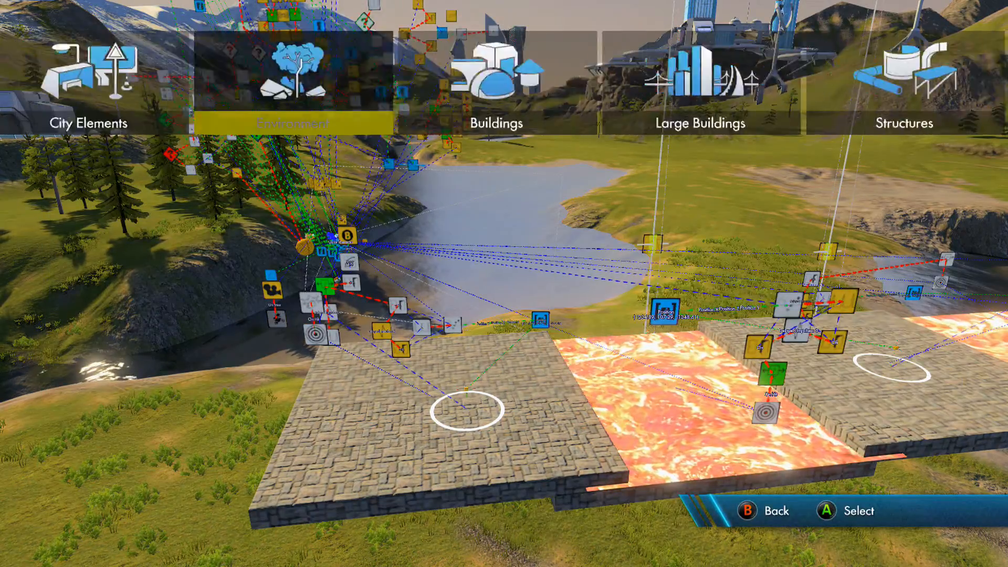
{"action": "key", "text": "Return"}
{"action": "key", "text": "Down"}
{"action": "key", "text": "Down"}
{"action": "key", "text": "Down"}
{"action": "key", "text": "Down"}
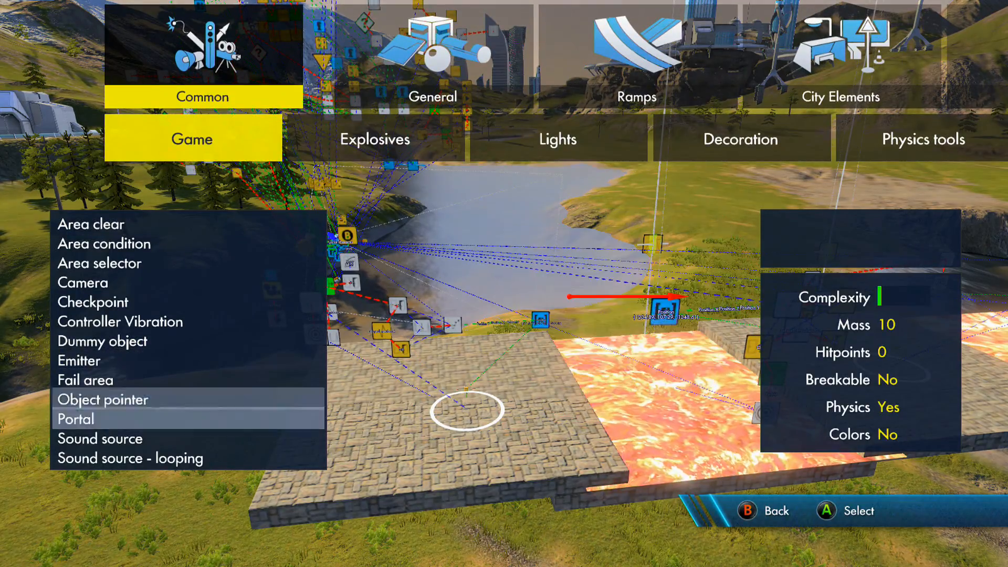
{"action": "key", "text": "Return"}
{"action": "key", "text": "Tab"}
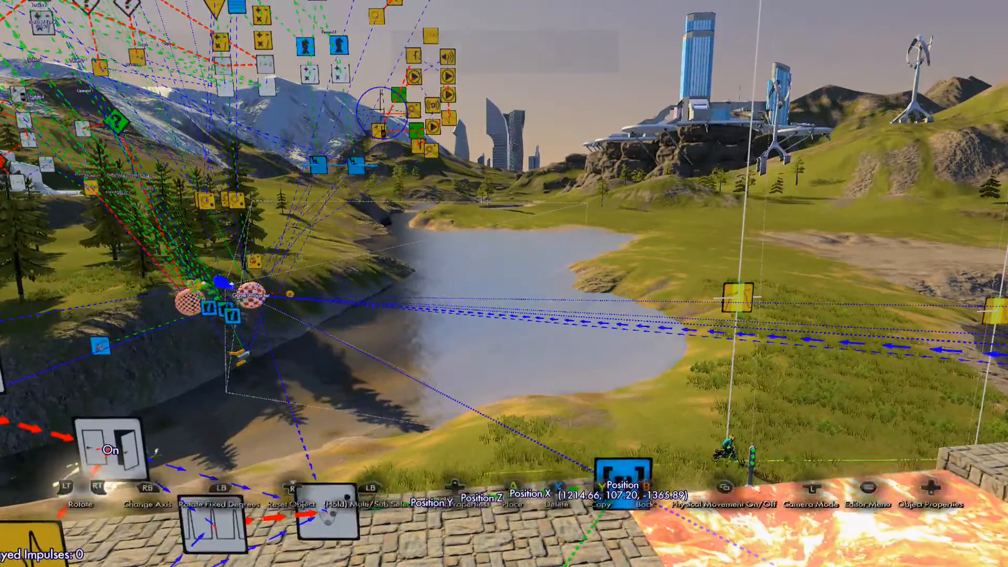
Open the new Portal's properties and discard the object without placing it
{"action": "key", "text": "Up"}
{"action": "key", "text": "Down"}
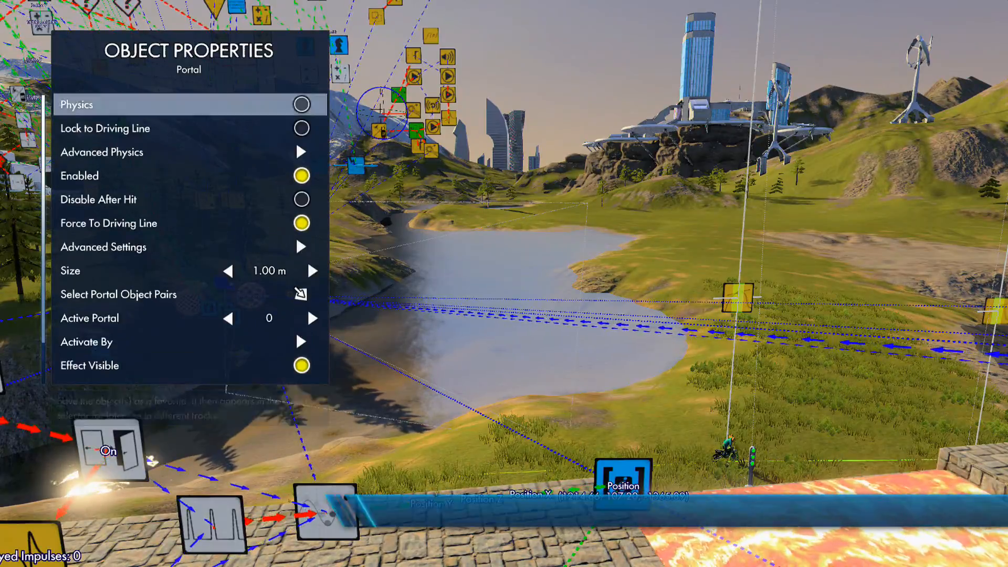
{"action": "key", "text": "Escape"}
{"action": "key", "text": "Escape"}
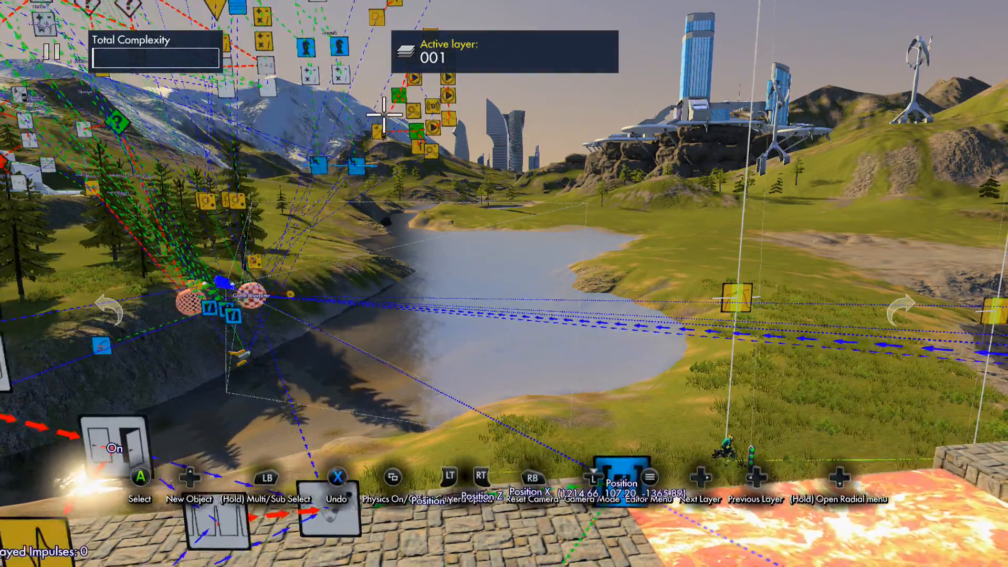
Inspect the stone platforms and the properties of the middle platform's Object position event, including its Local option
{"action": "key", "text": "s"}
{"action": "key", "text": "w"}
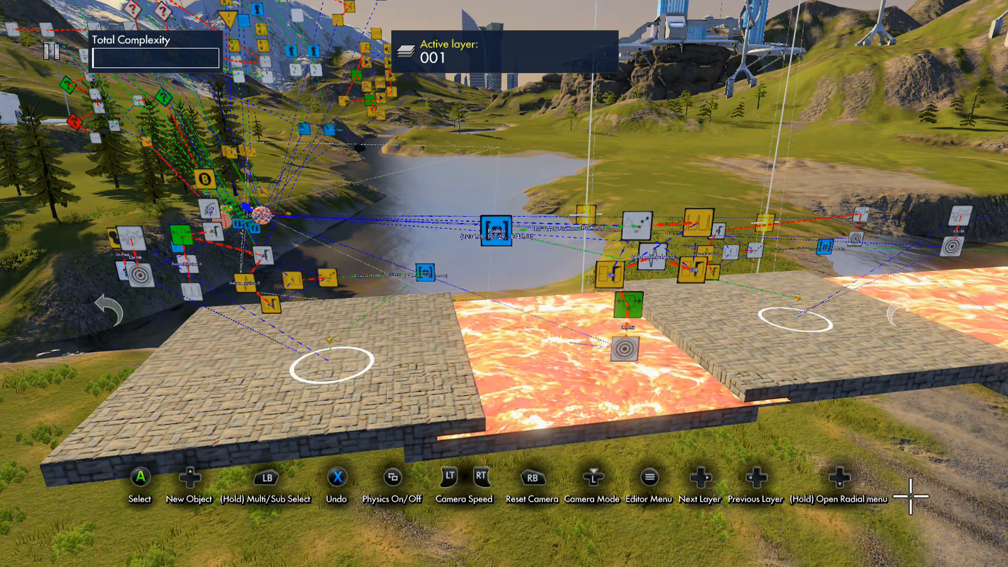
{"action": "key", "text": "w"}
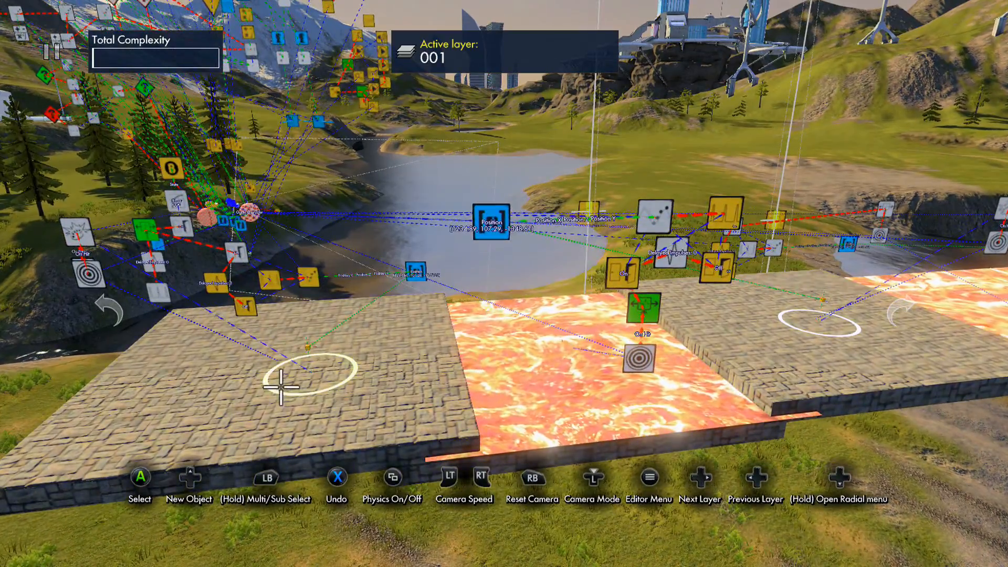
{"action": "key", "text": "d"}
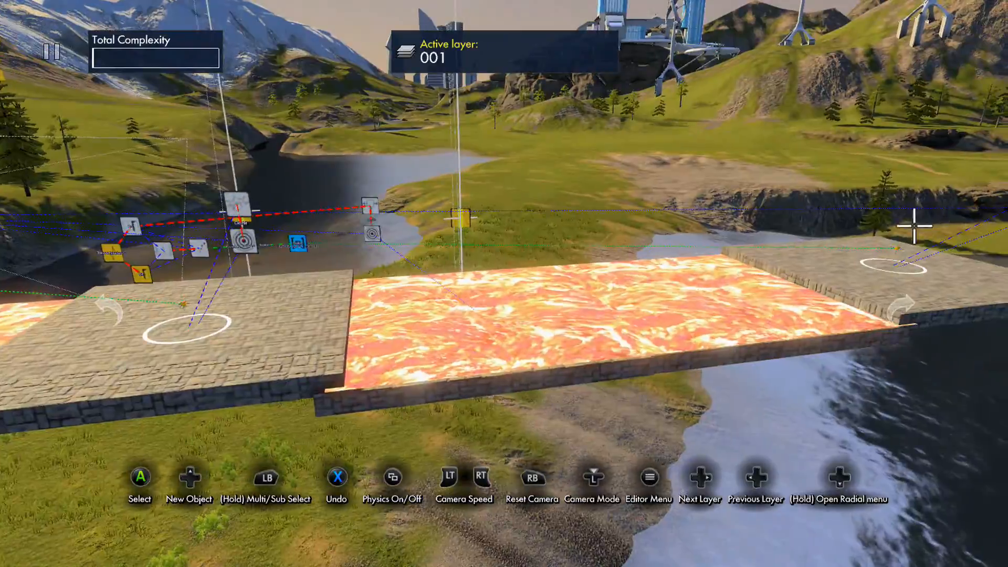
{"action": "key", "text": "a"}
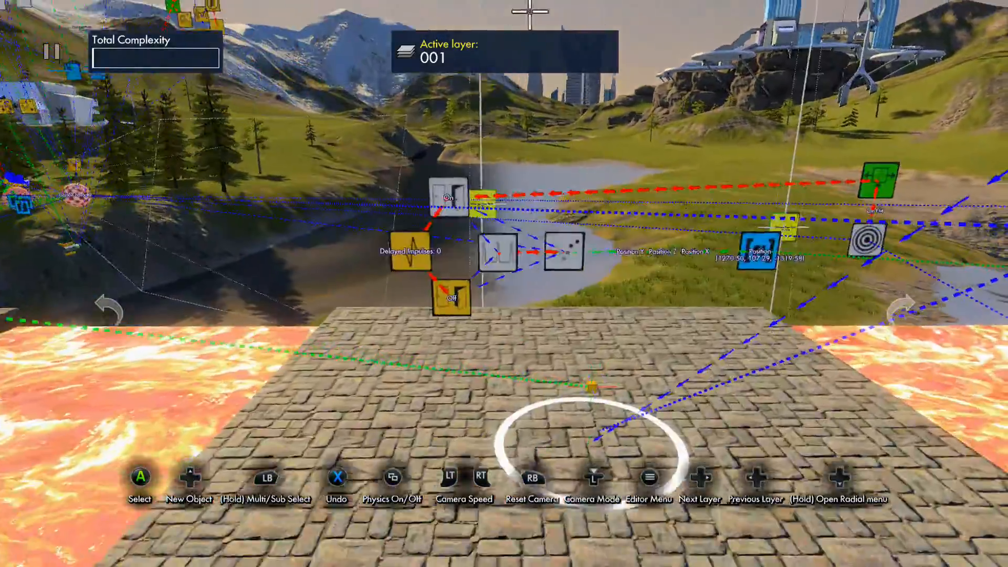
{"action": "key", "text": "w"}
{"action": "key", "text": "w"}
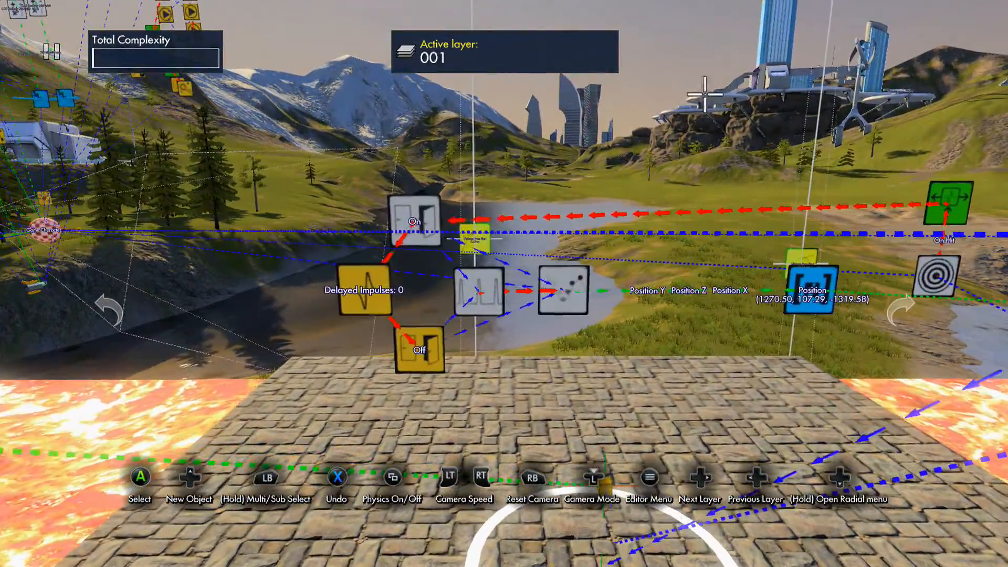
{"action": "key", "text": "Up"}
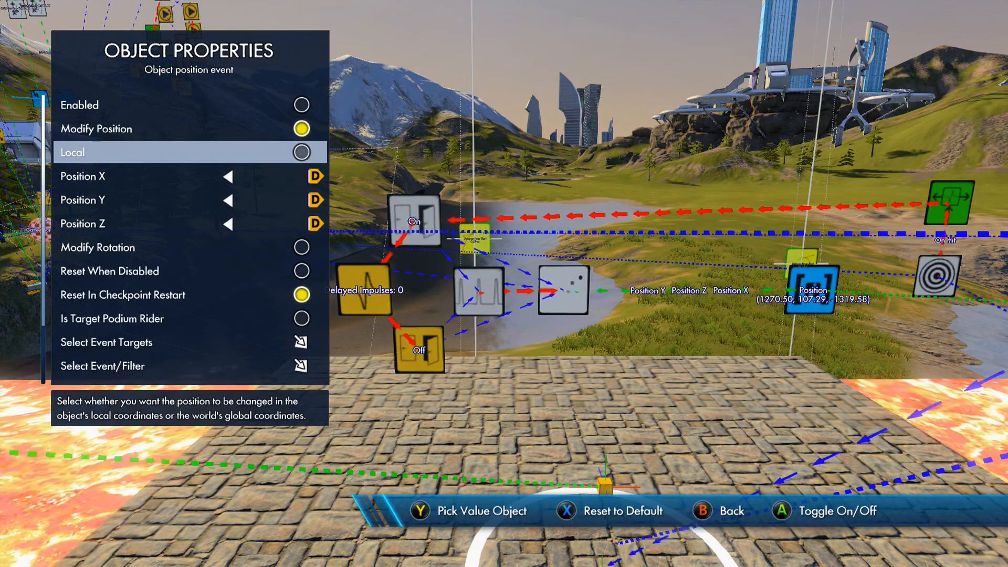
{"action": "key", "text": "Down"}
{"action": "key", "text": "Escape"}
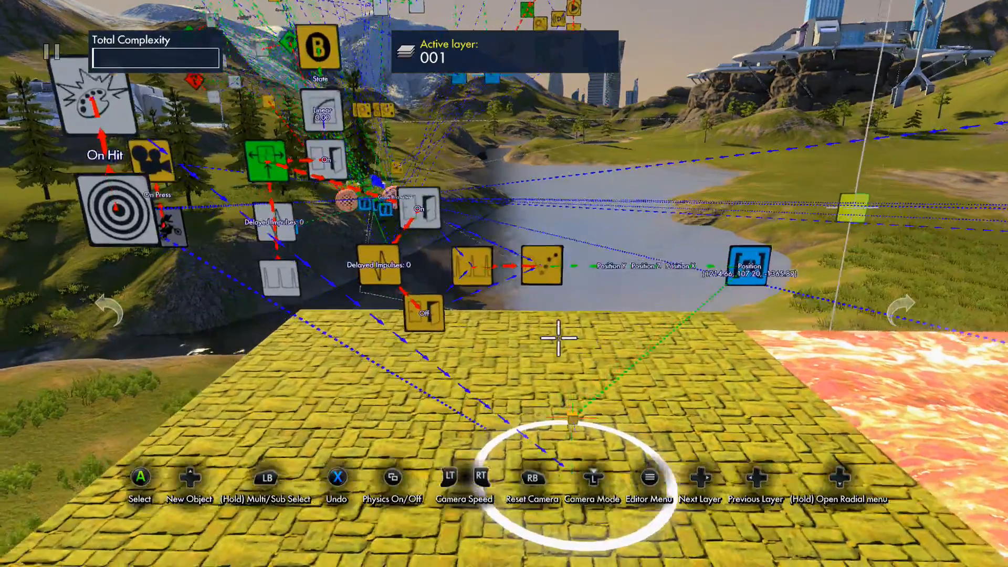
Review the first platform's Interval trigger properties, covering start tick, interval, reset options and maximum impulse count
{"action": "key", "text": "x"}
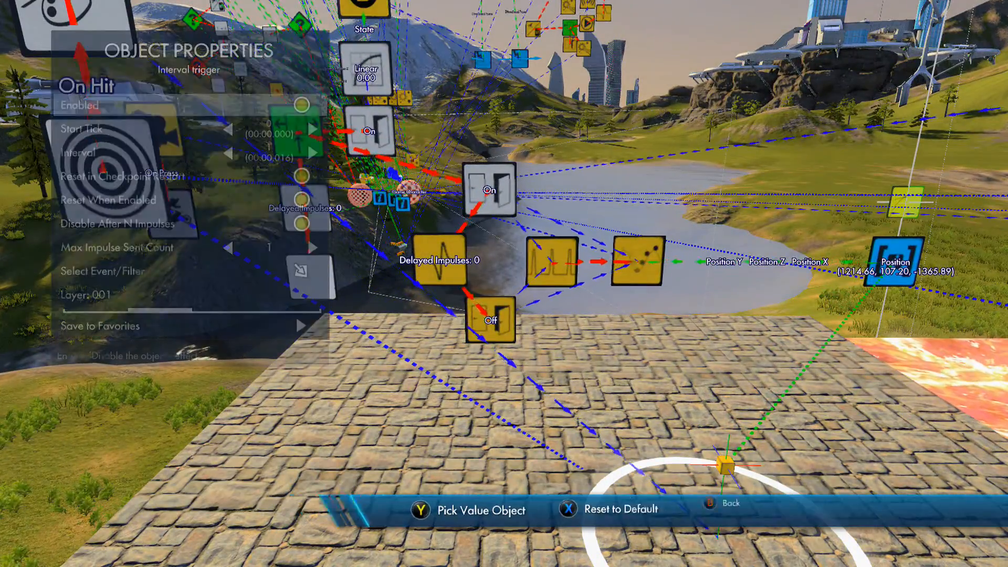
{"action": "key", "text": "Down"}
{"action": "key", "text": "Down"}
{"action": "key", "text": "Down"}
{"action": "key", "text": "Down"}
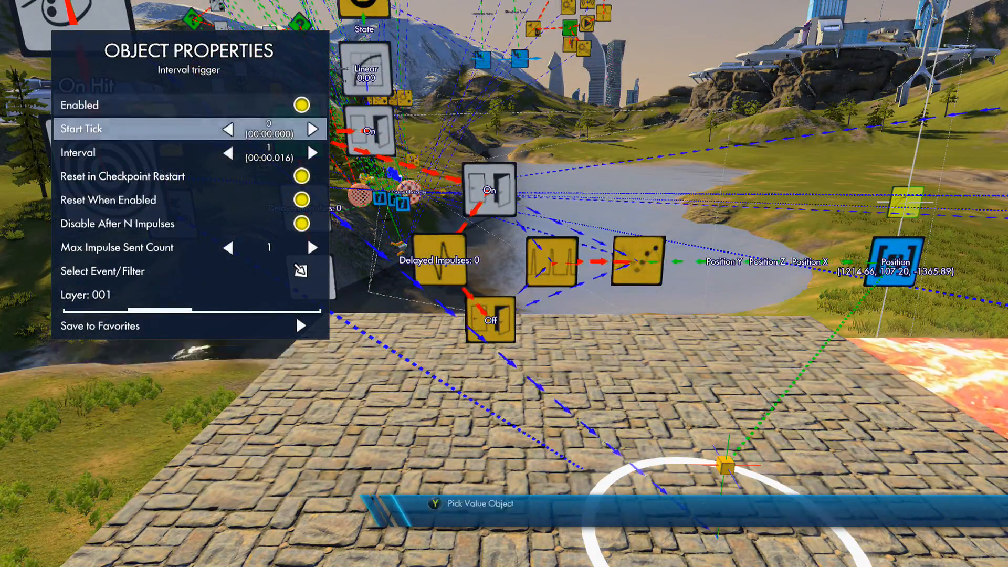
{"action": "key", "text": "Down"}
{"action": "key", "text": "Down"}
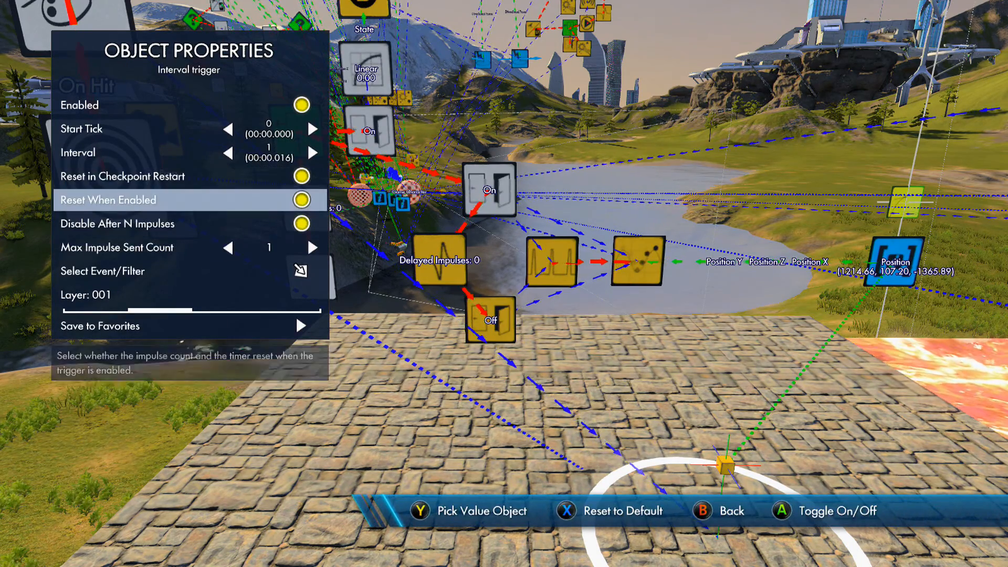
{"action": "key", "text": "Down"}
{"action": "key", "text": "Down"}
{"action": "key", "text": "Down"}
{"action": "key", "text": "Escape"}
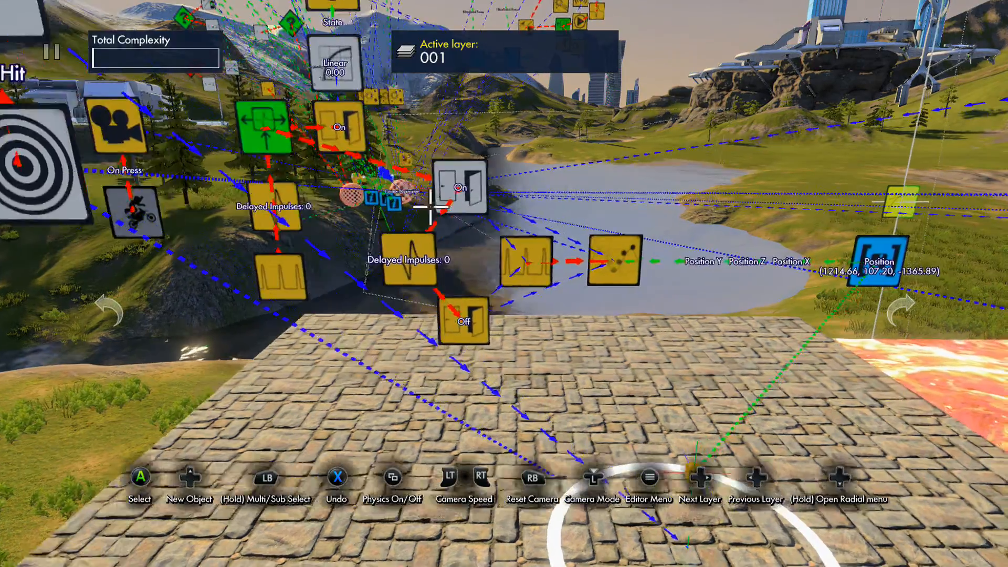
Turn physics on to test the first platform's trigger logic, and switch it off again
{"action": "key", "text": "space"}
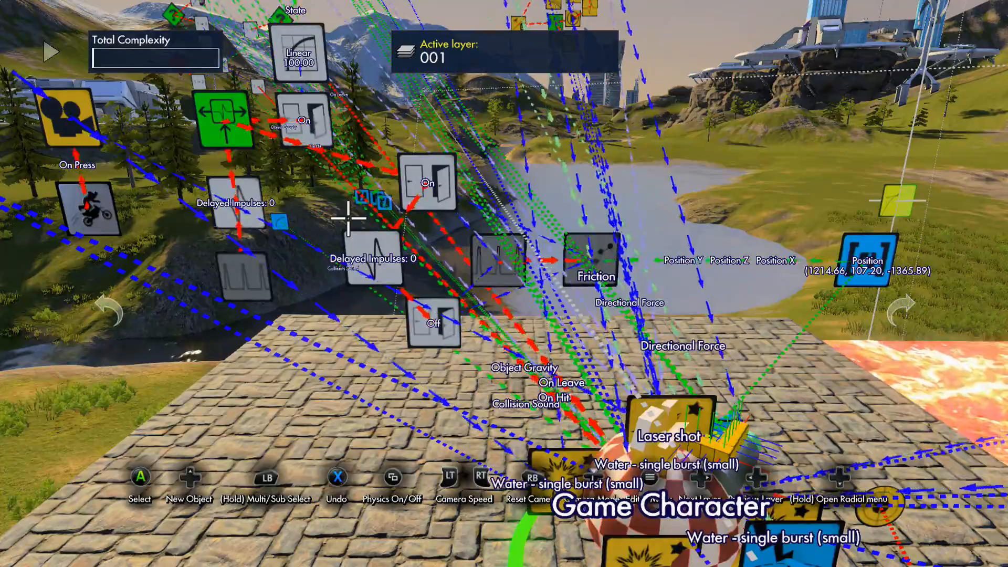
{"action": "key", "text": "space"}
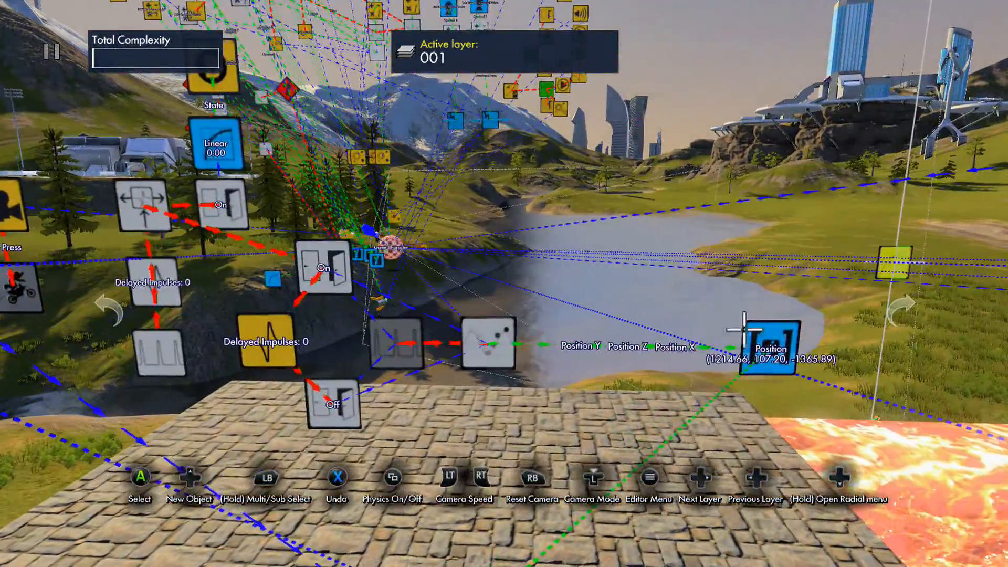
Check the type and object selection properties of the vector object info beside the first platform
{"action": "left_click", "coordinate": [766, 341]}
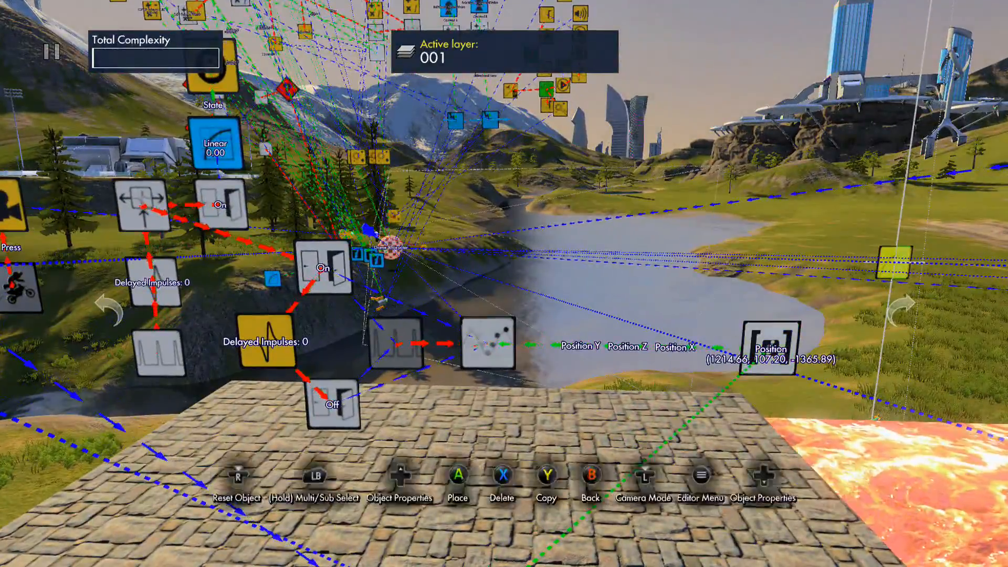
{"action": "key", "text": "Down"}
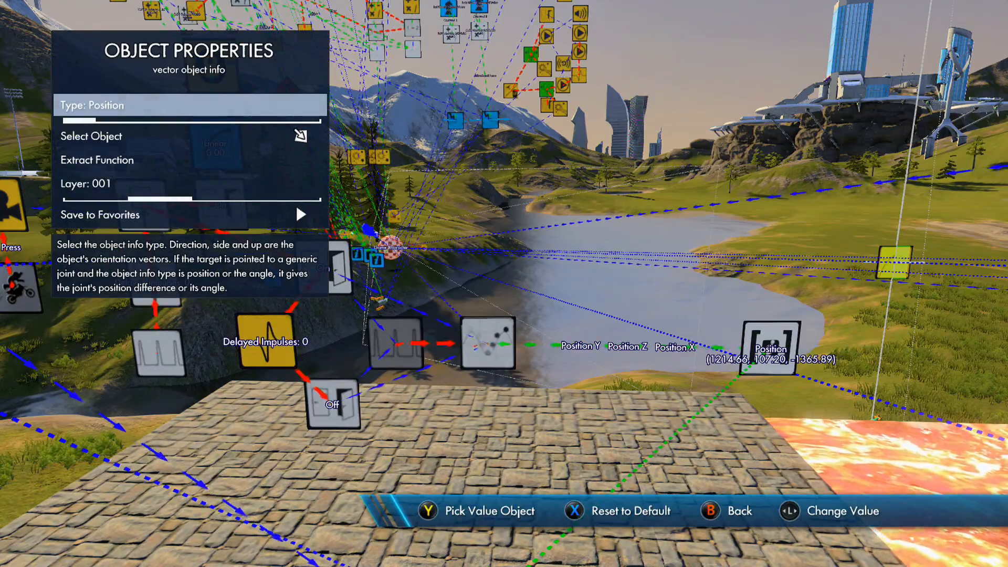
{"action": "key", "text": "Down"}
{"action": "key", "text": "Escape"}
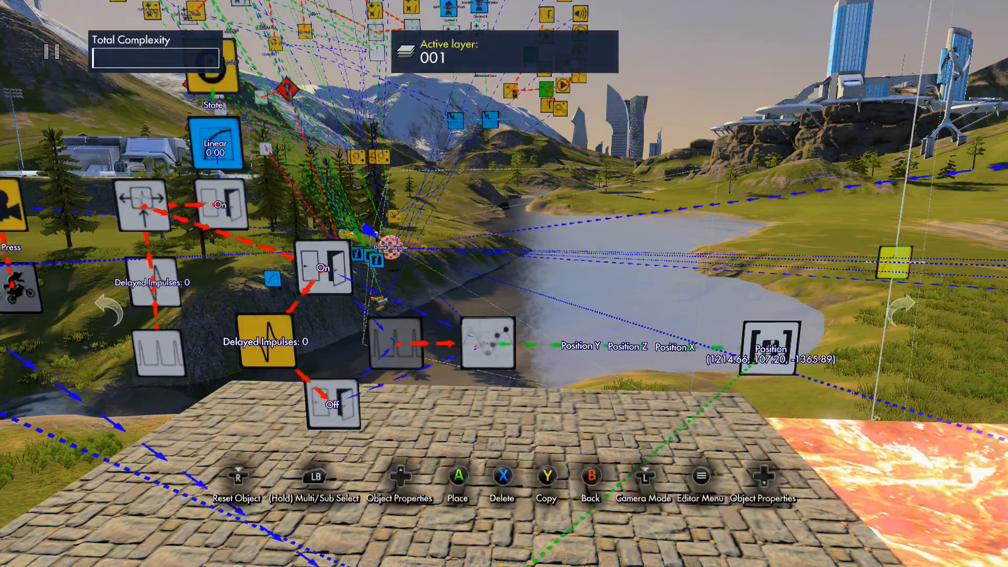
{"action": "key", "text": "Escape"}
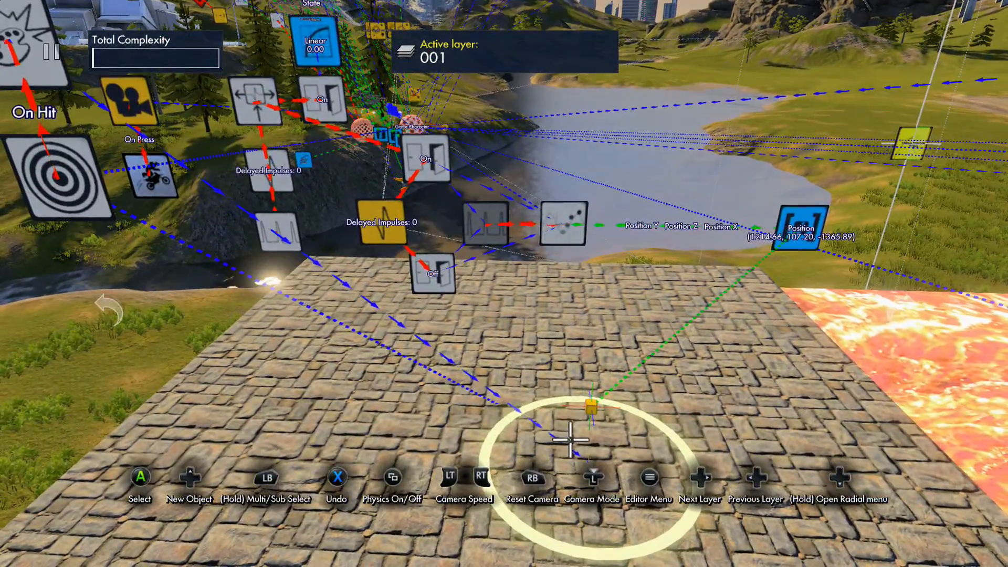
Review the first platform's Object position event properties, covering the Local option and the linked X, Y and Z positions
{"action": "left_click", "coordinate": [562, 215]}
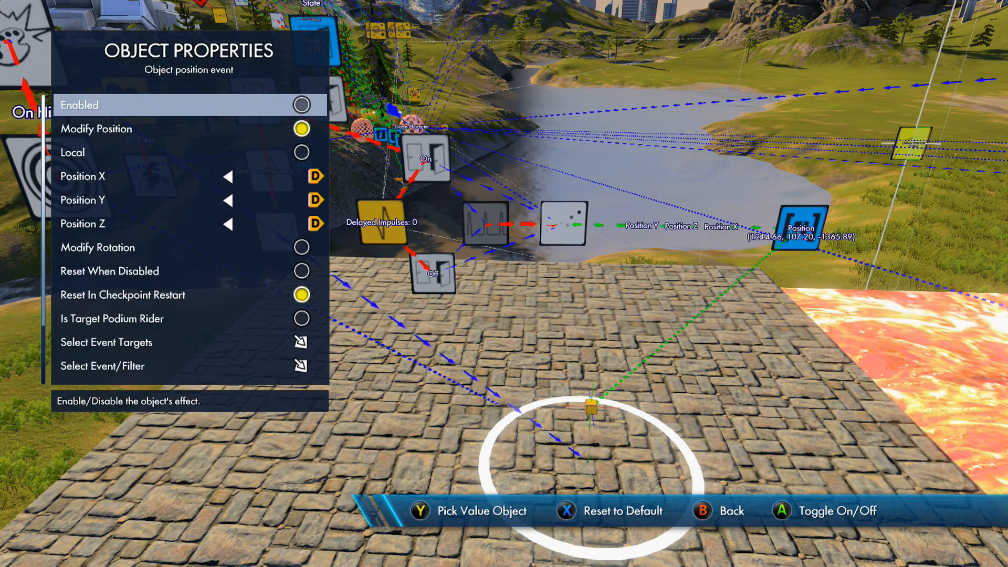
{"action": "key", "text": "Down"}
{"action": "key", "text": "Down"}
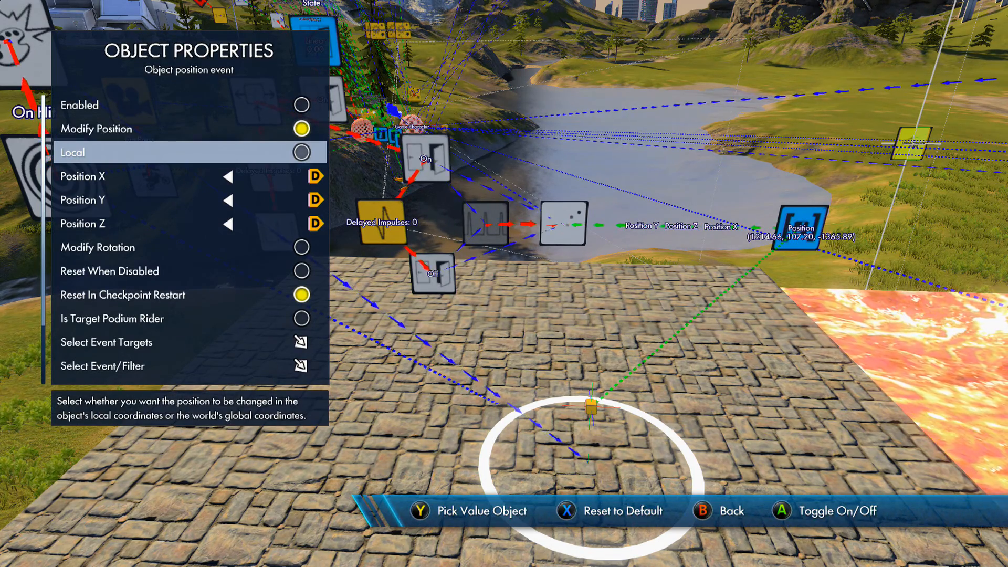
{"action": "key", "text": "Down"}
{"action": "key", "text": "Down"}
{"action": "key", "text": "Down"}
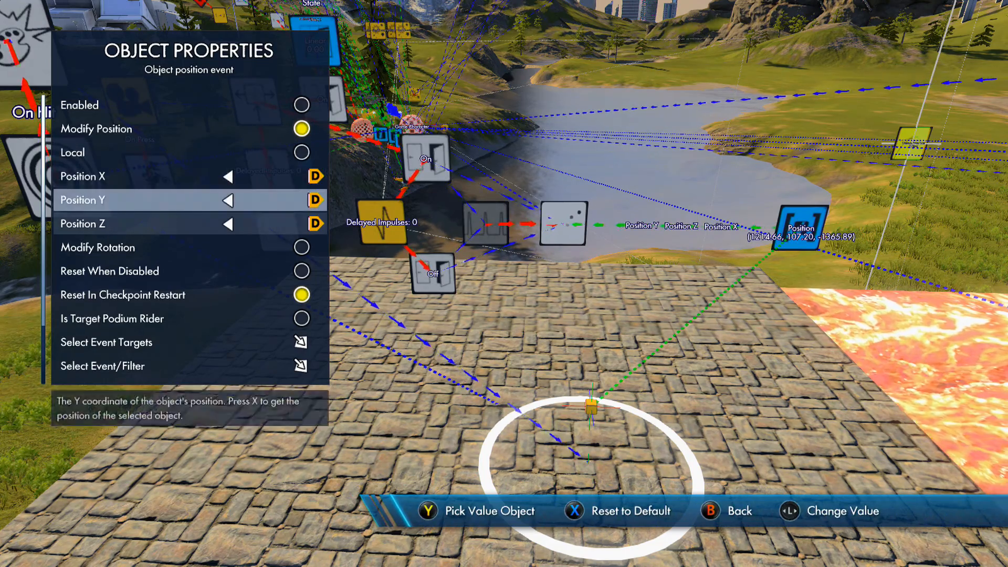
{"action": "key", "text": "Escape"}
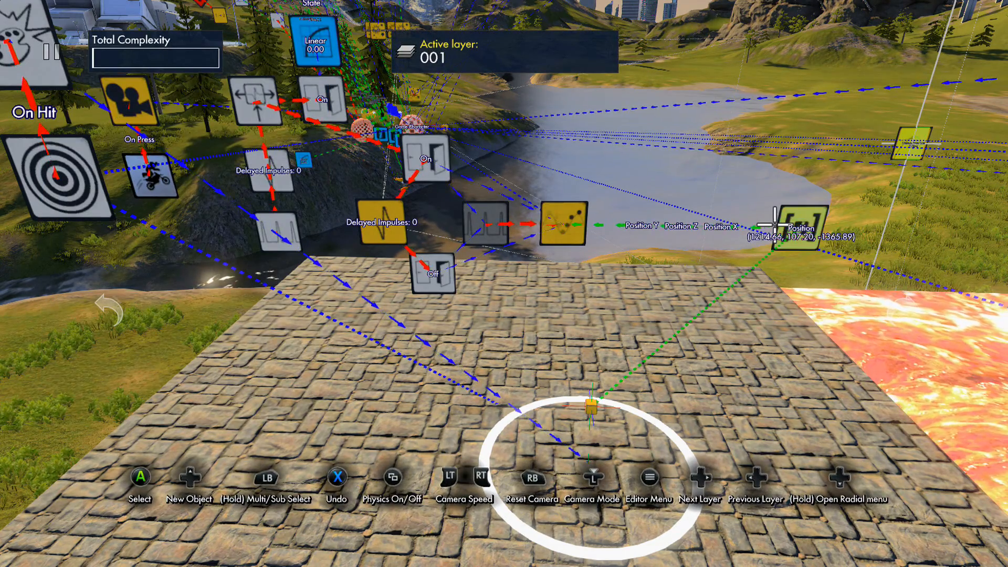
{"action": "left_click", "coordinate": [564, 224]}
{"action": "key", "text": "Down"}
{"action": "key", "text": "Up"}
{"action": "key", "text": "Up"}
{"action": "key", "text": "Up"}
{"action": "key", "text": "Up"}
{"action": "key", "text": "Up"}
{"action": "key", "text": "Escape"}
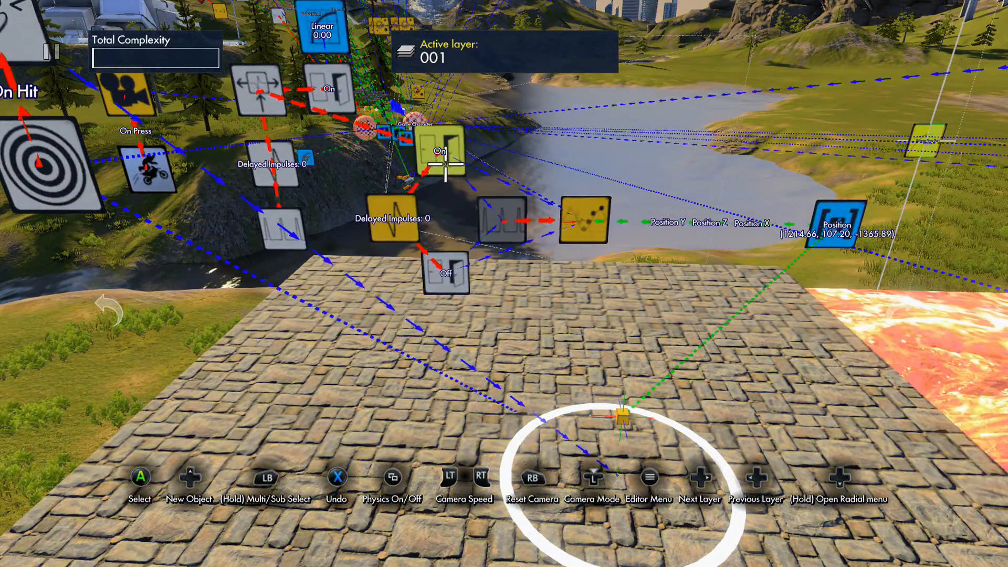
Check the start tick and interval settings of the first platform's Interval trigger
{"action": "left_click", "coordinate": [506, 211]}
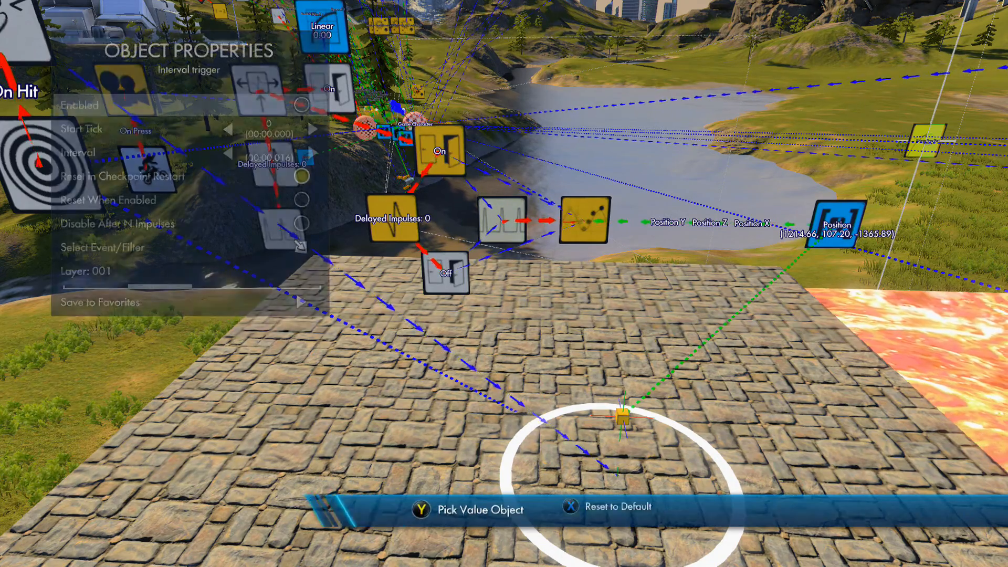
{"action": "key", "text": "Down"}
{"action": "key", "text": "Down"}
{"action": "key", "text": "Up"}
{"action": "key", "text": "Up"}
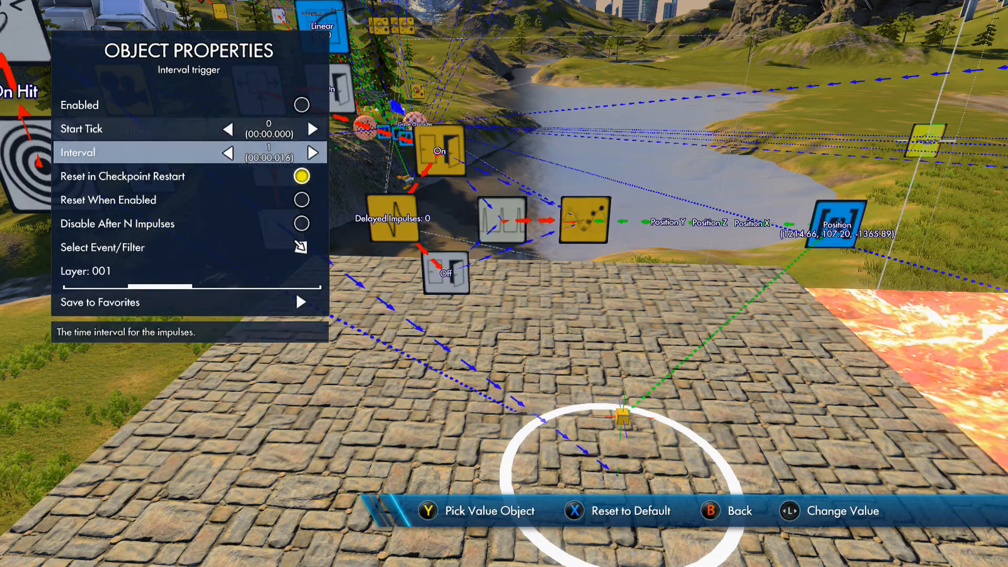
{"action": "key", "text": "Escape"}
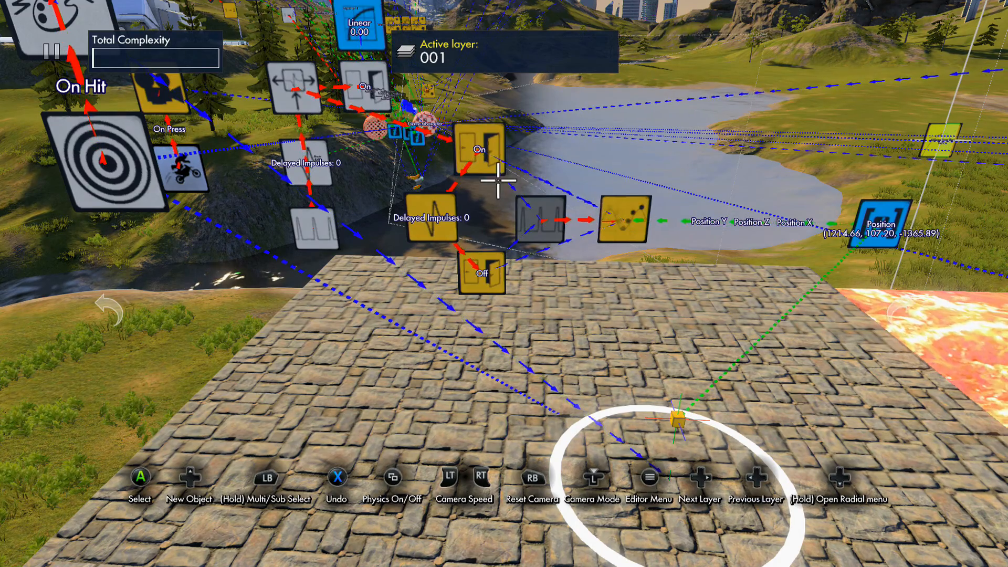
Inspect the properties of the On event linked to the first platform's impulse delay filter
{"action": "left_click", "coordinate": [485, 141]}
{"action": "key", "text": "Tab"}
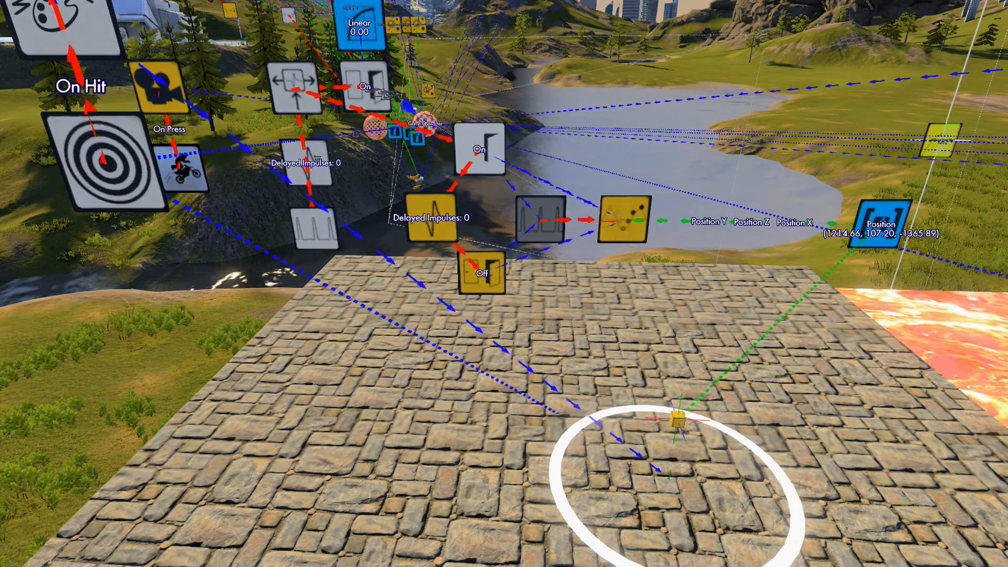
{"action": "key", "text": "Down"}
{"action": "key", "text": "Down"}
{"action": "key", "text": "Down"}
{"action": "key", "text": "Down"}
{"action": "key", "text": "Return"}
{"action": "key", "text": "Escape"}
{"action": "key", "text": "Escape"}
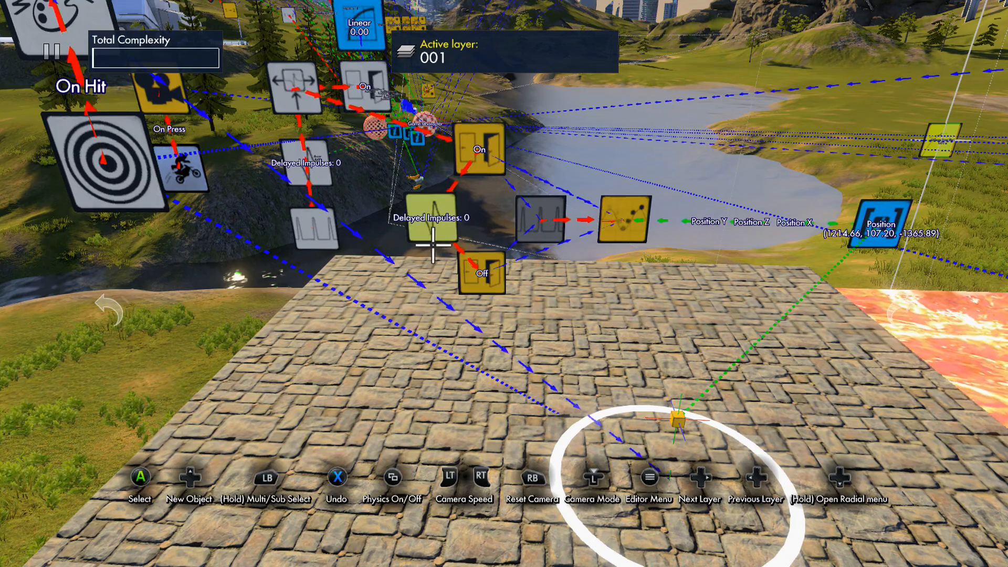
Review the first platform's Impulse delay filter, covering delay ticks, checkpoint reset and event target selection
{"action": "left_click", "coordinate": [444, 218]}
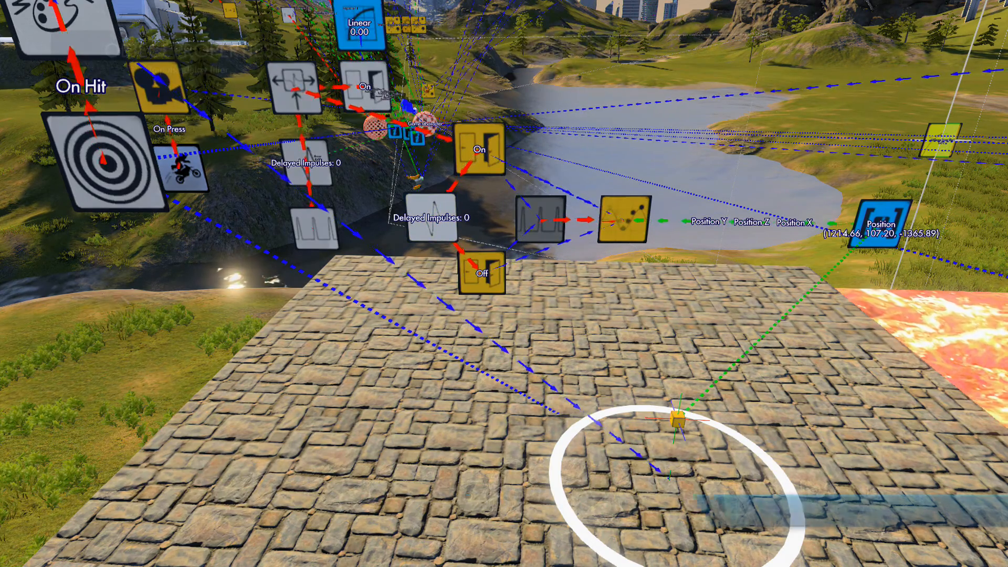
{"action": "left_click", "coordinate": [432, 217]}
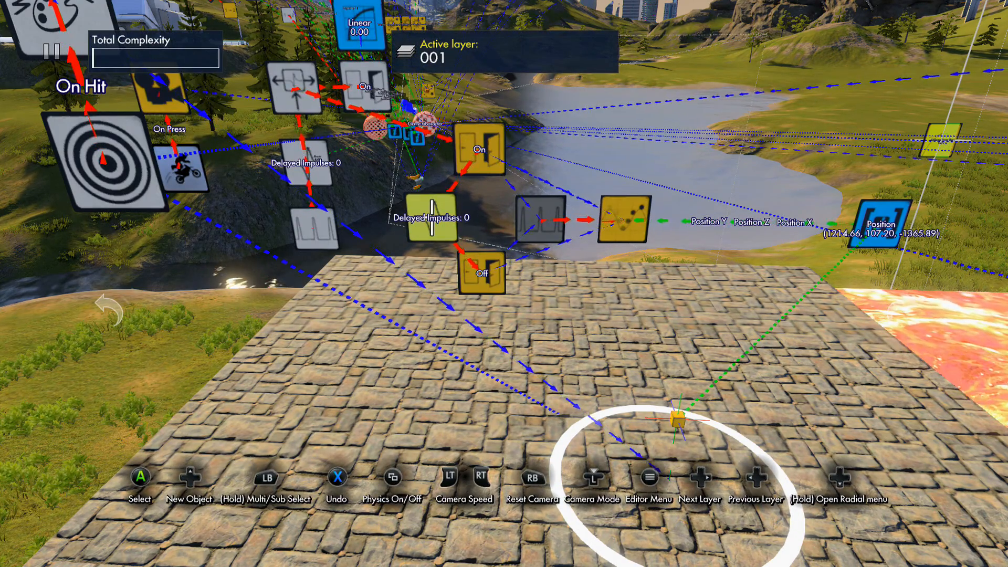
{"action": "key", "text": "y"}
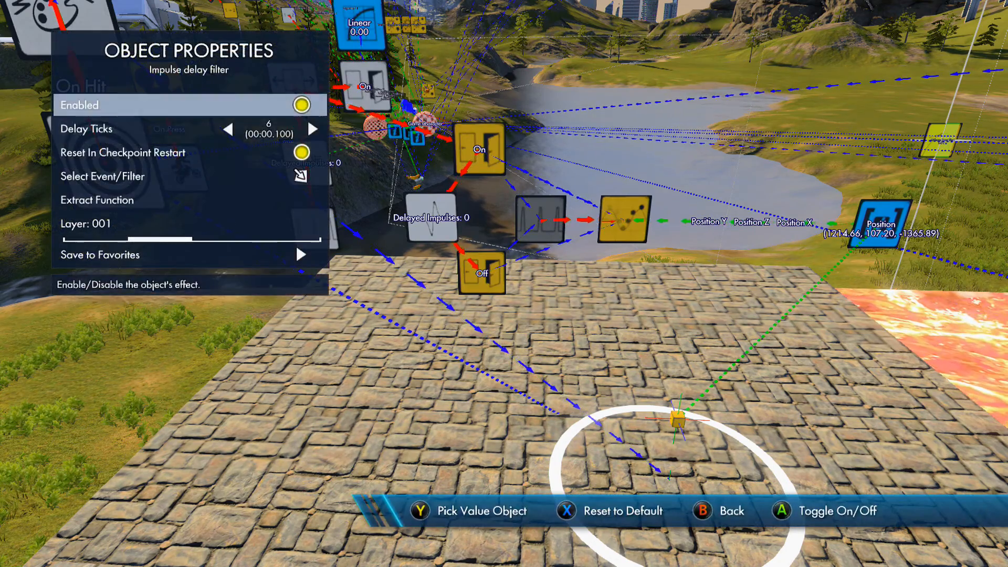
{"action": "key", "text": "Down"}
{"action": "key", "text": "Down"}
{"action": "key", "text": "Down"}
{"action": "key", "text": "Down"}
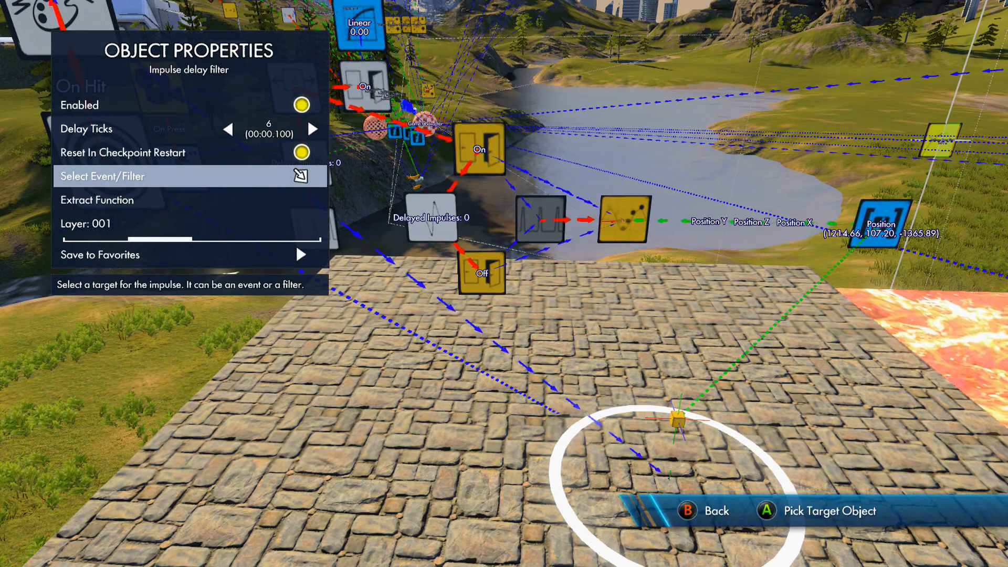
{"action": "key", "text": "Up"}
{"action": "key", "text": "Up"}
{"action": "key", "text": "Up"}
{"action": "key", "text": "Escape"}
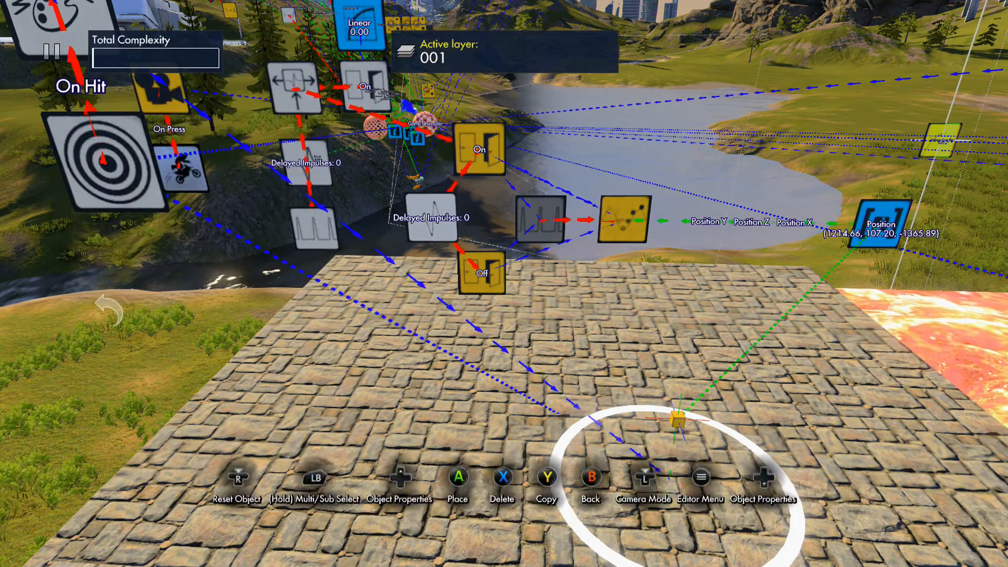
Examine the trigger logic on the neighbouring stone platforms and above the lava between them
{"action": "key", "text": "s"}
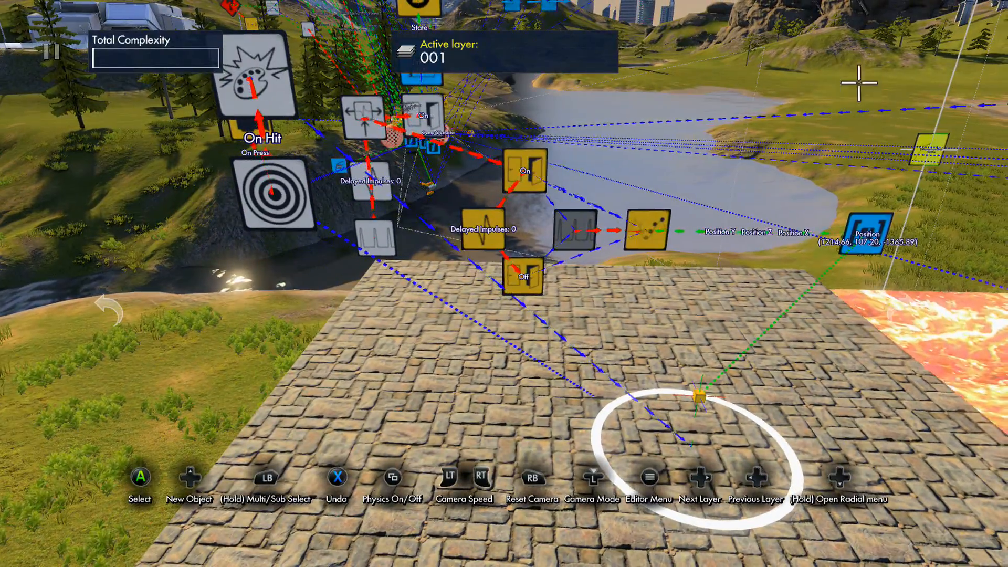
{"action": "key", "text": "s"}
{"action": "key", "text": "d"}
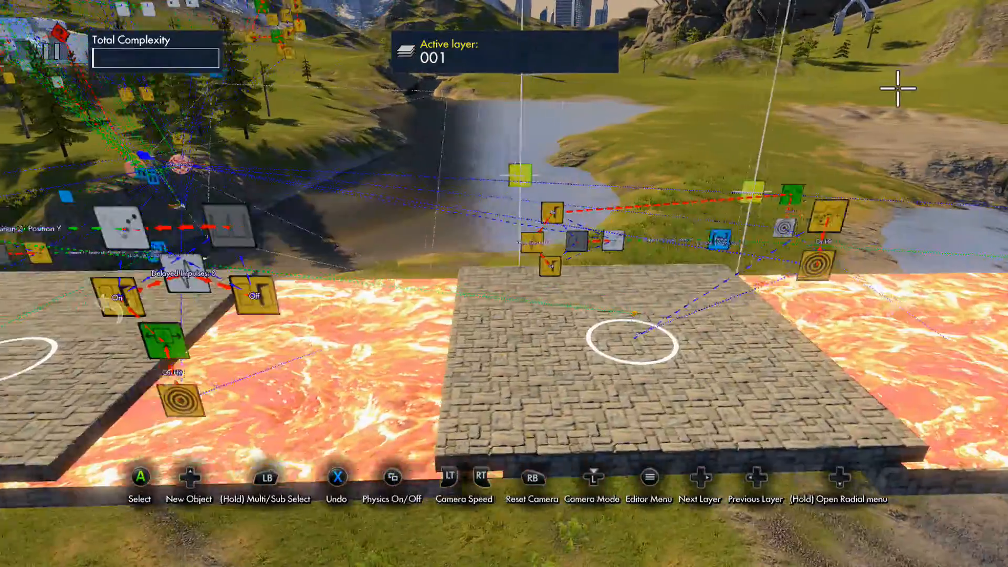
{"action": "key", "text": "w"}
{"action": "key", "text": "a"}
{"action": "key", "text": "w"}
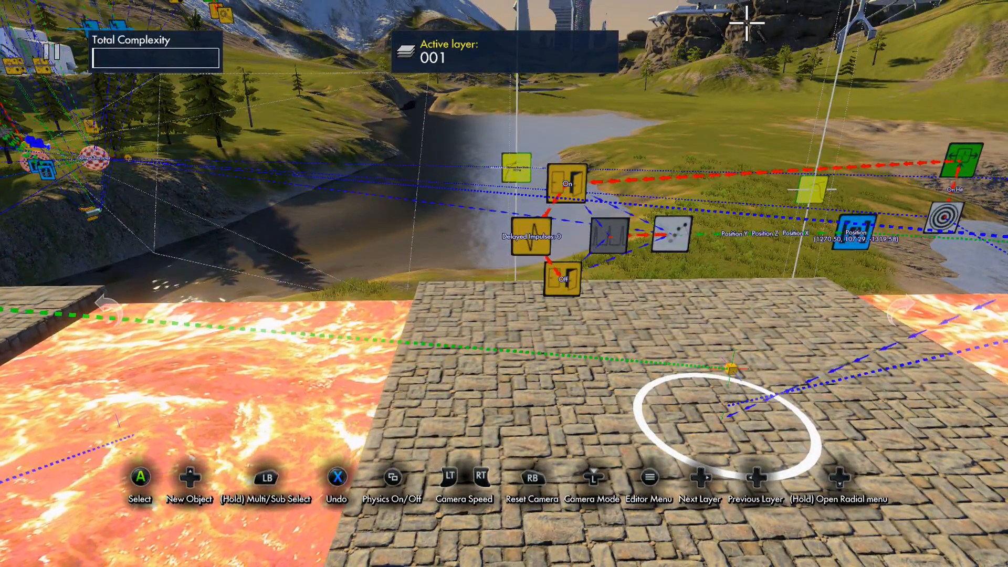
{"action": "key", "text": "s"}
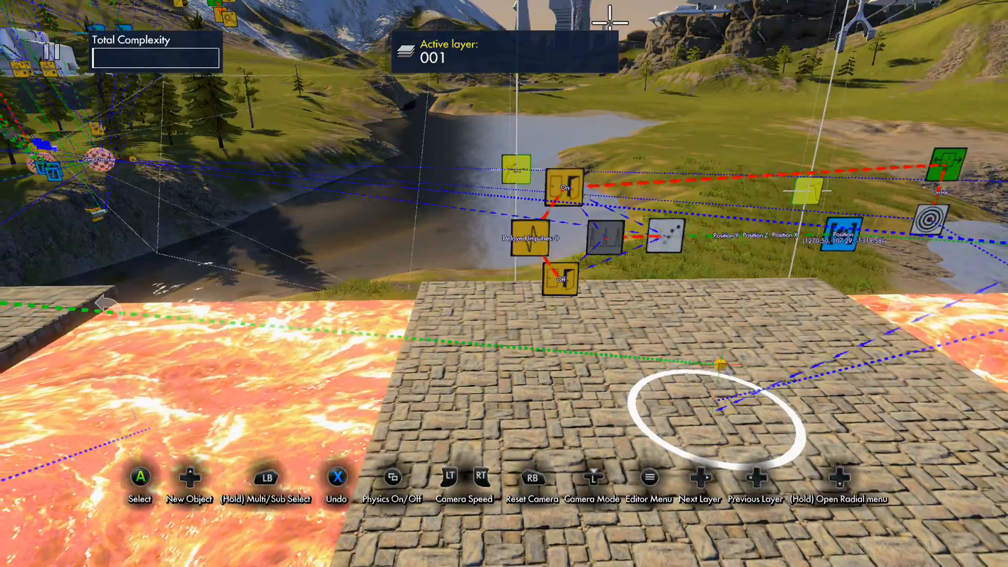
{"action": "key", "text": "s"}
{"action": "key", "text": "a"}
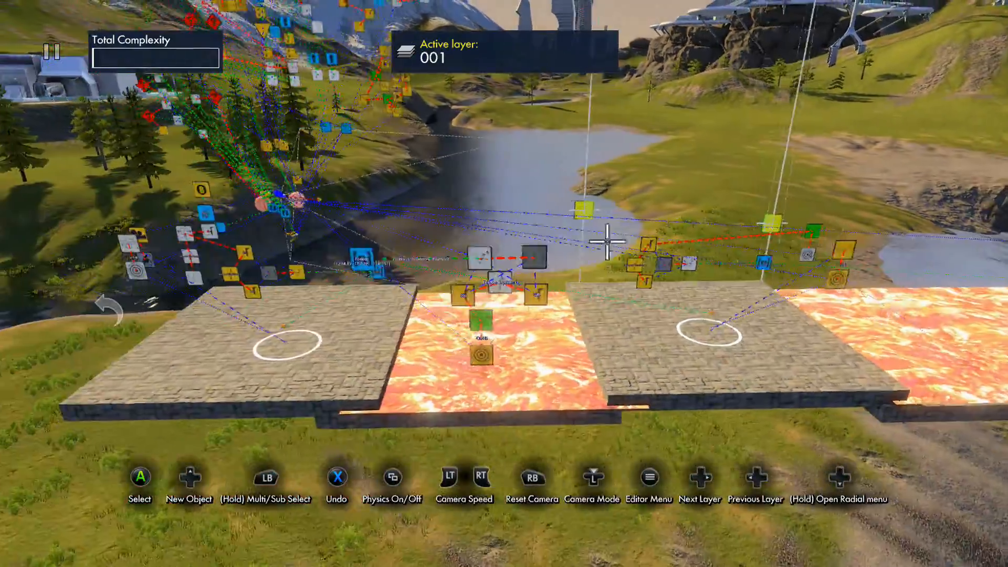
{"action": "key", "text": "d"}
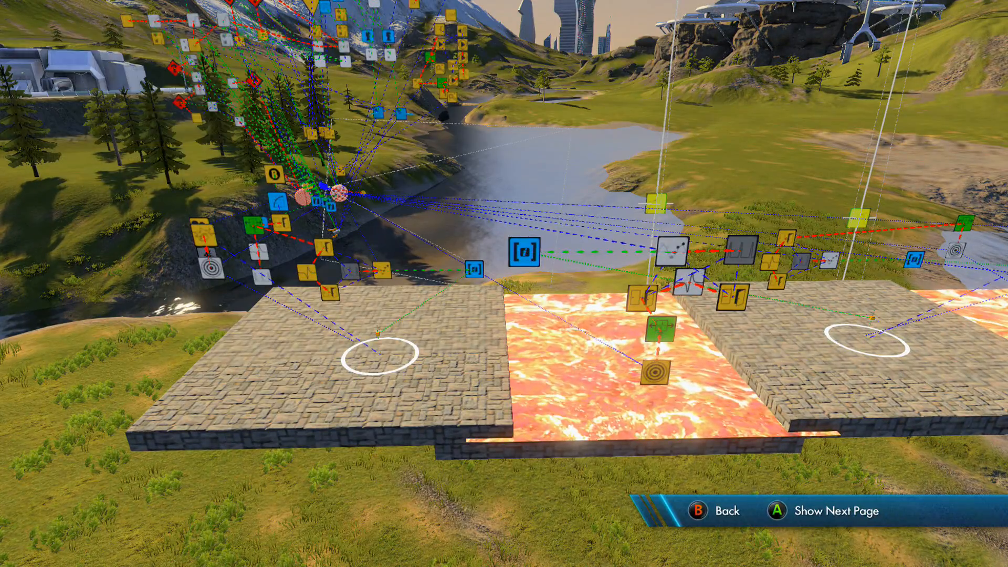
Remove Futura from the track's custom music playlist
{"action": "key", "text": "Down"}
{"action": "key", "text": "Down"}
{"action": "key", "text": "Down"}
{"action": "key", "text": "Down"}
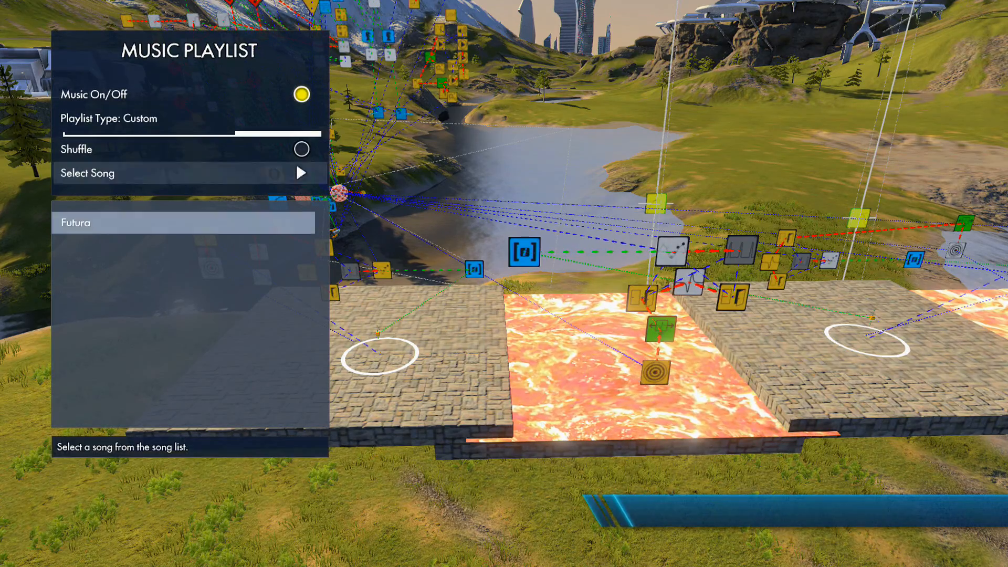
{"action": "key", "text": "Return"}
Add a different song from the song list to the custom music playlist, and close the playlist settings
{"action": "key", "text": "Return"}
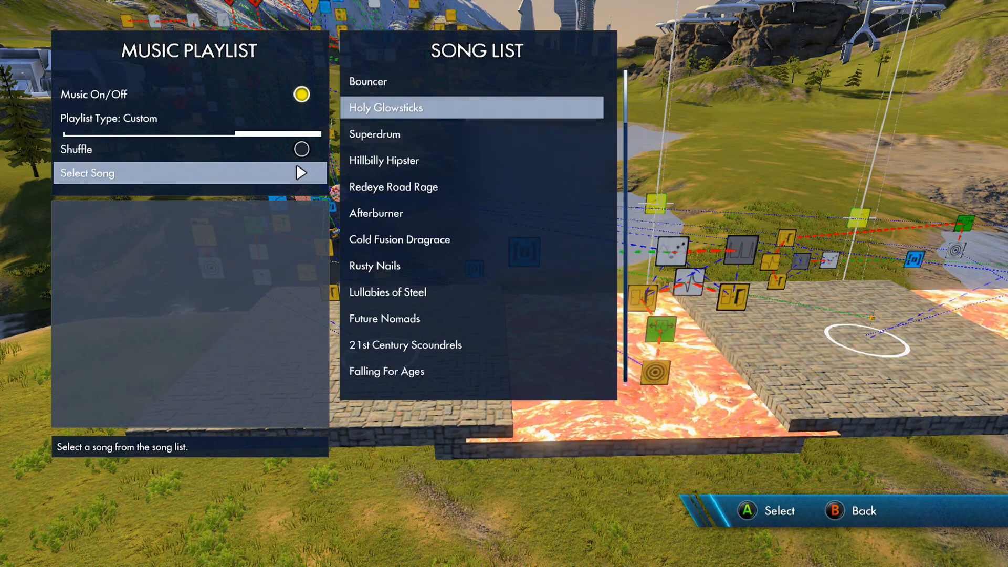
{"action": "key", "text": "Down"}
{"action": "key", "text": "Down"}
{"action": "key", "text": "Down"}
{"action": "key", "text": "Down"}
{"action": "key", "text": "Down"}
{"action": "key", "text": "Down"}
{"action": "key", "text": "Down"}
{"action": "key", "text": "Down"}
{"action": "key", "text": "Down"}
{"action": "key", "text": "Down"}
{"action": "key", "text": "Down"}
{"action": "key", "text": "Down"}
{"action": "key", "text": "Down"}
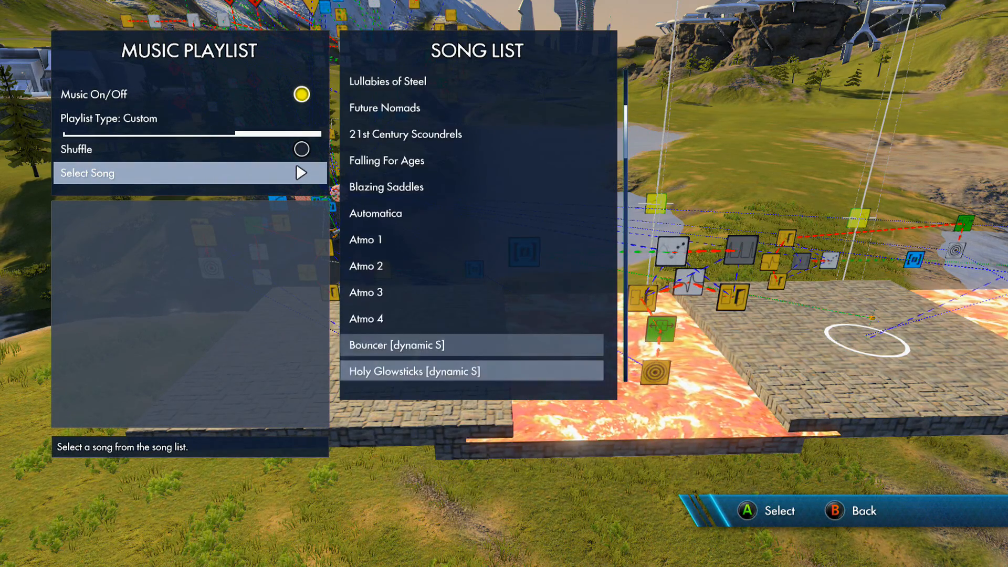
{"action": "key", "text": "Up"}
{"action": "key", "text": "Up"}
{"action": "key", "text": "Return"}
{"action": "key", "text": "Escape"}
{"action": "key", "text": "Escape"}
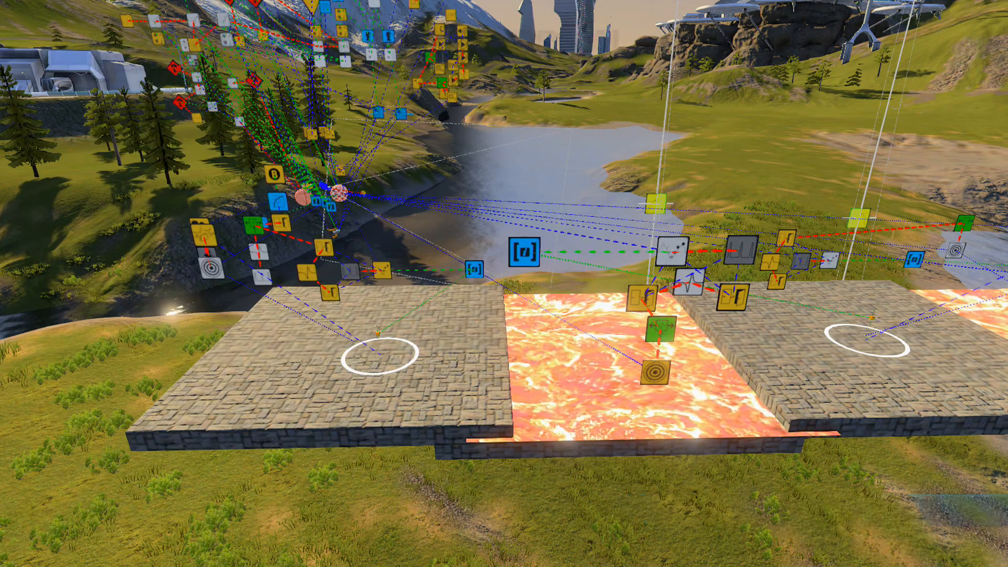
Test the track with its platform checkpoints in play mode, and return to the editor
{"action": "key", "text": "Escape"}
{"action": "key", "text": "Up"}
{"action": "key", "text": "Down"}
{"action": "key", "text": "Return"}
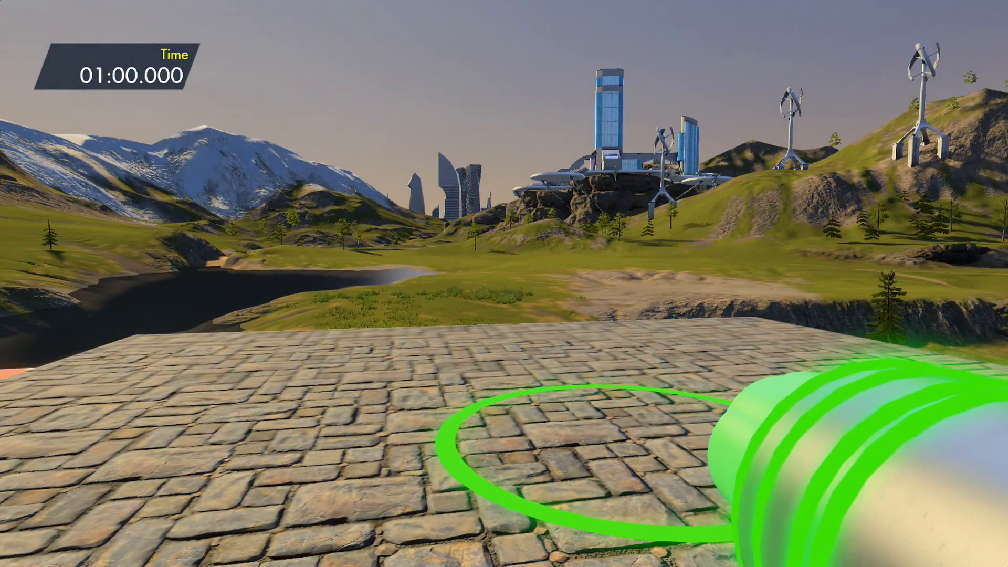
{"action": "key", "text": "Escape"}
{"action": "key", "text": "Down"}
{"action": "key", "text": "Return"}
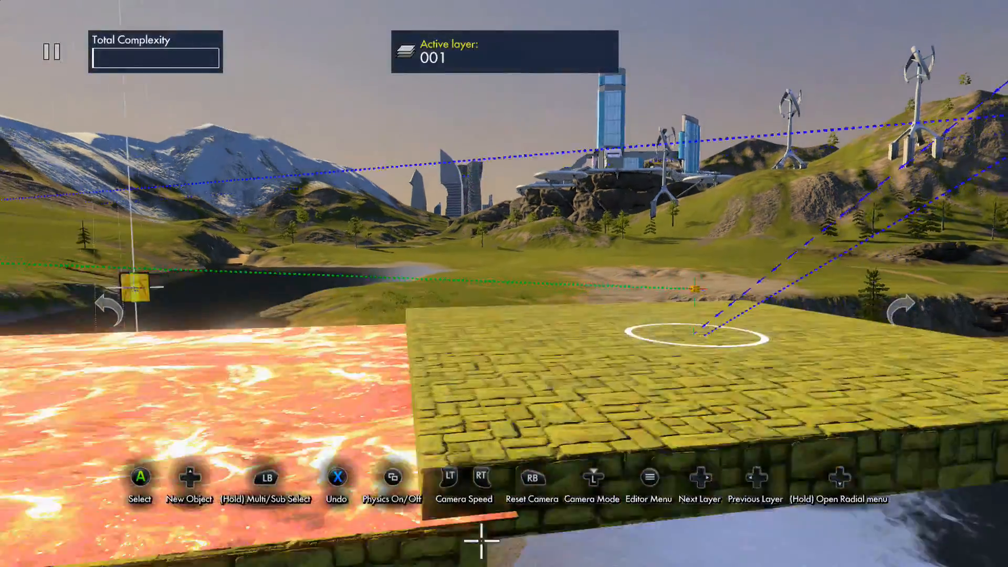